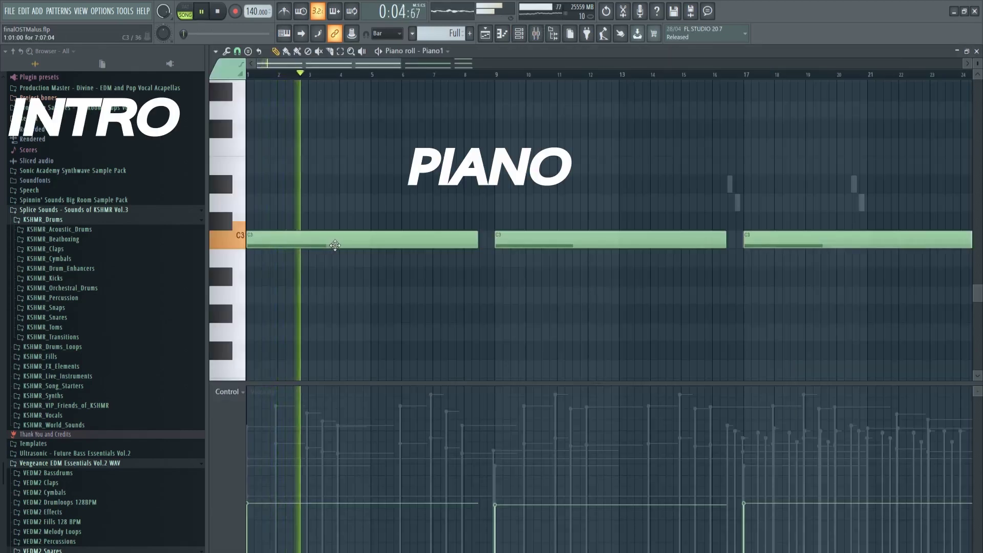
# Step: Open the pad channel's notes from the channel rack and play the sustained C3 part
pyautogui.click(519, 33)
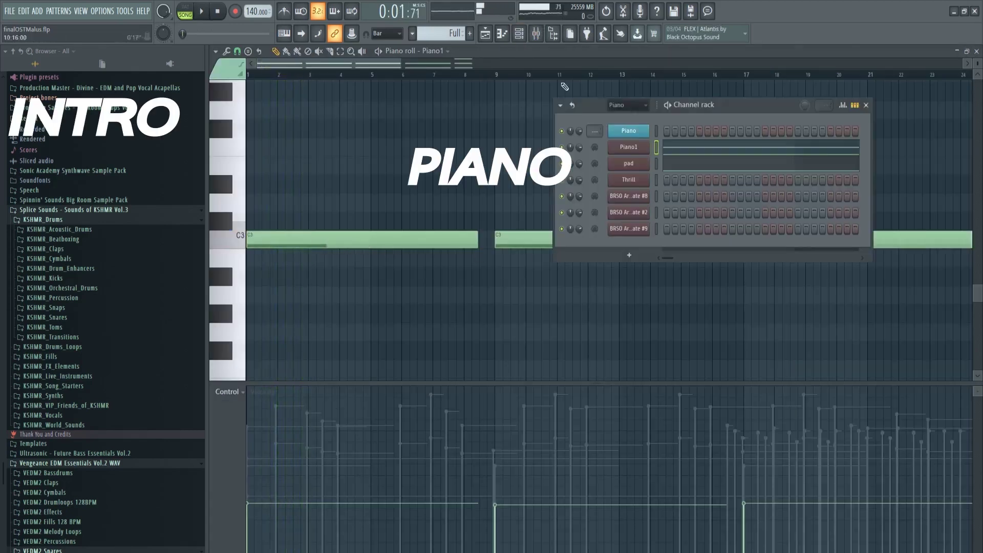
pyautogui.click(699, 164)
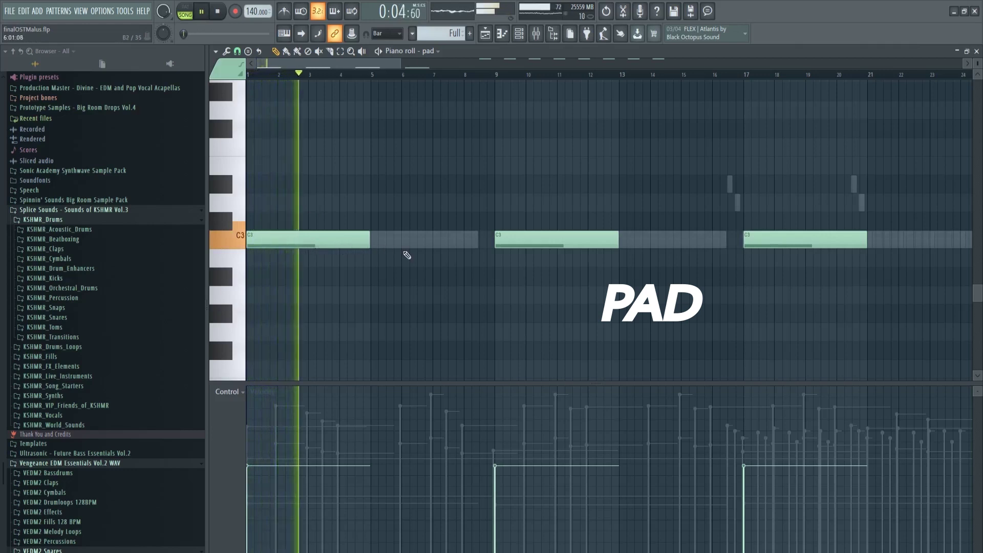
pyautogui.press('space')
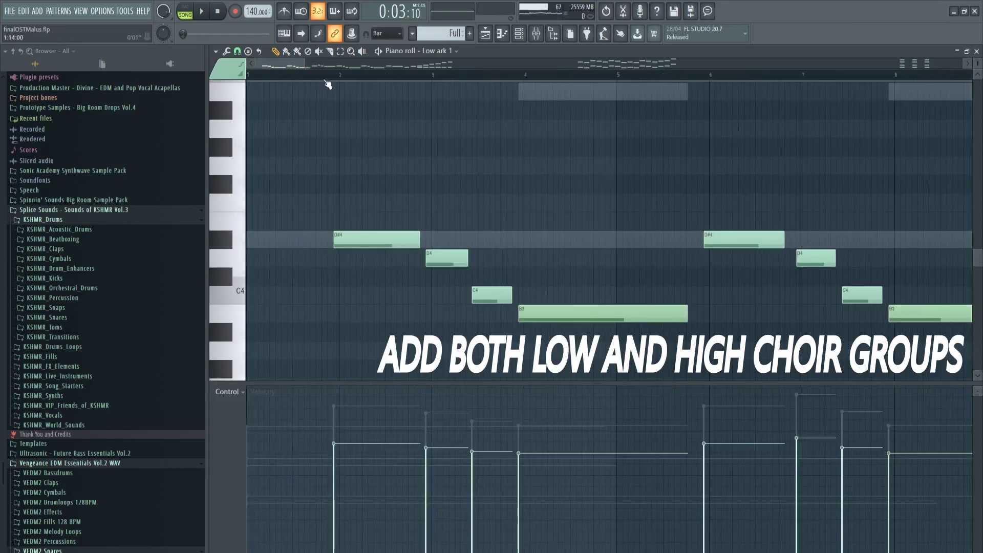
# Step: Play the Low ark 1 choir melody from its opening D#4 note and examine its descending phrase
pyautogui.scroll(-2, 395, 181)
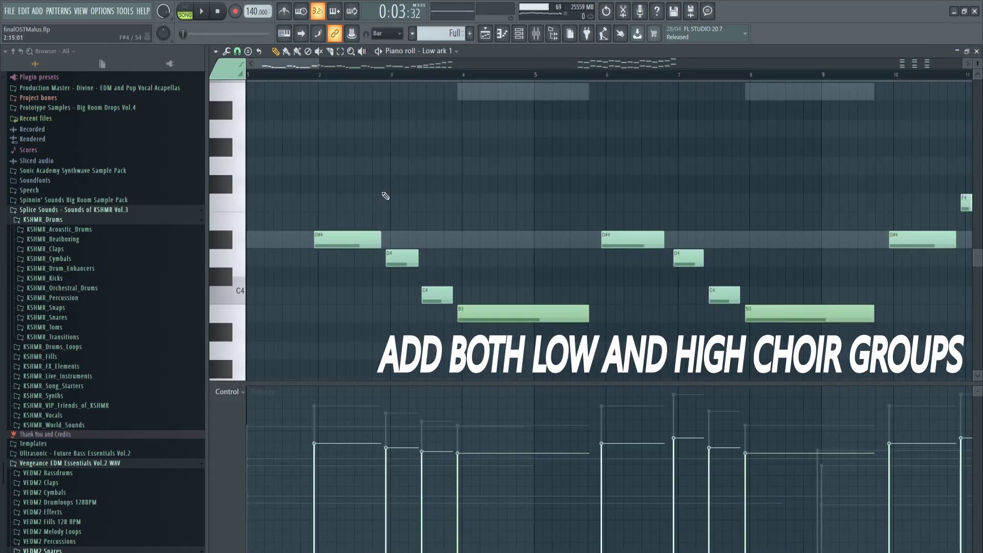
pyautogui.moveTo(298, 62); pyautogui.dragTo(304, 64)
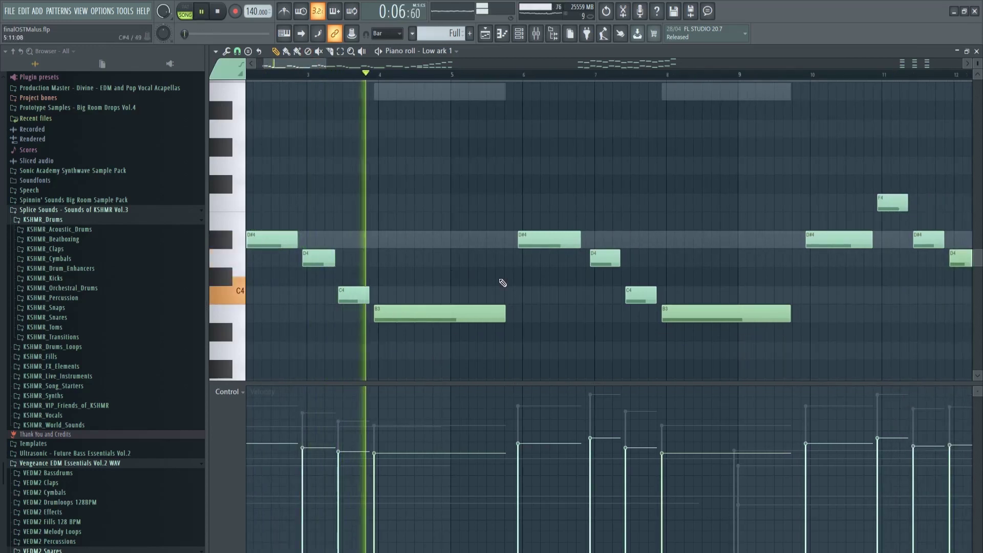
pyautogui.scroll(-2, 492, 263)
pyautogui.scroll(1, 486, 259)
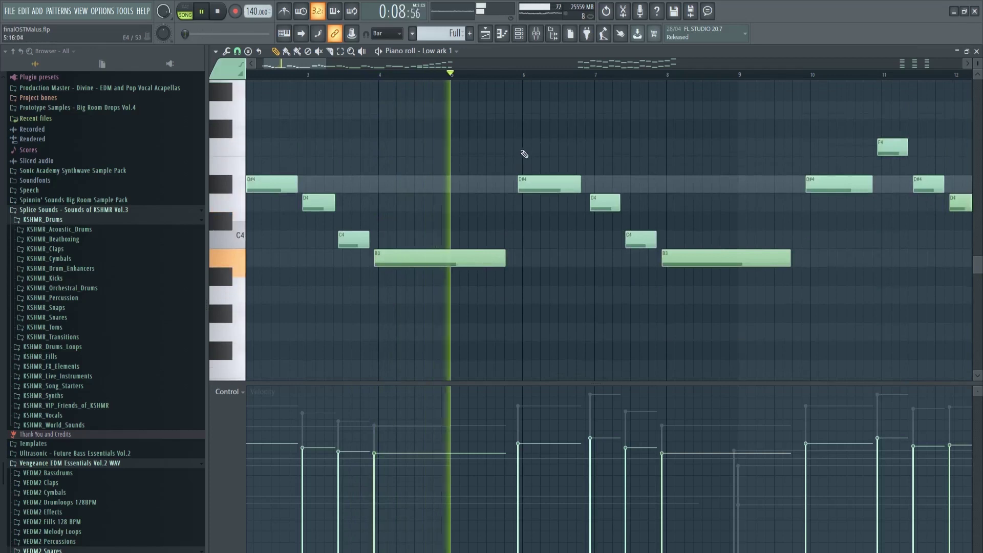
pyautogui.press('space')
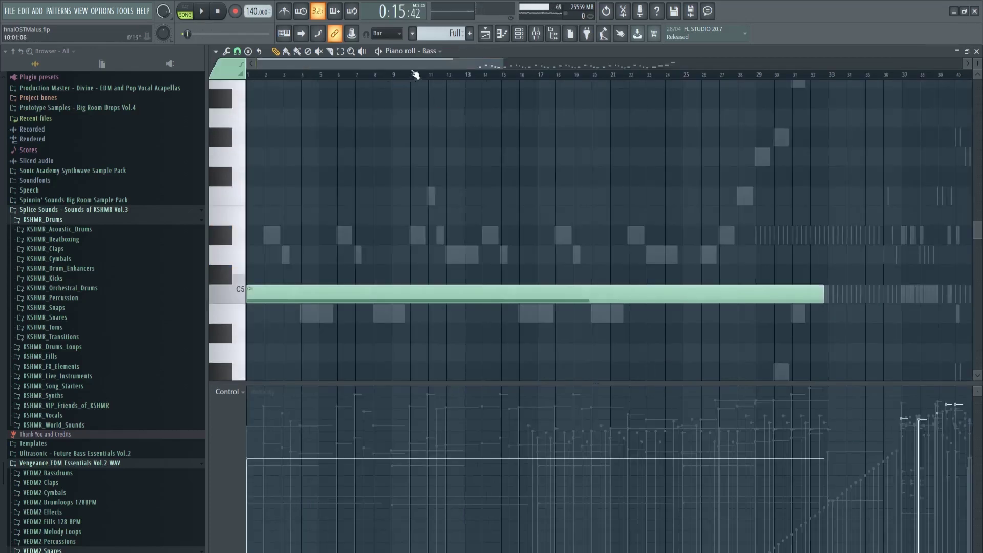
# Step: Play the Bass channel's long C5 note from around bar 12 and open the mixer
pyautogui.click(455, 76)
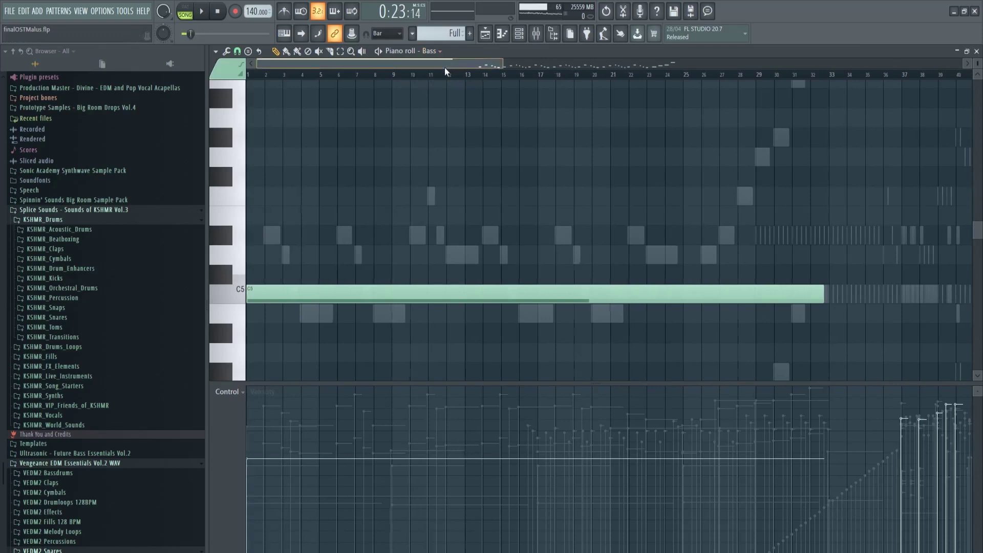
pyautogui.hscroll(1, 444, 65)
pyautogui.click(458, 77)
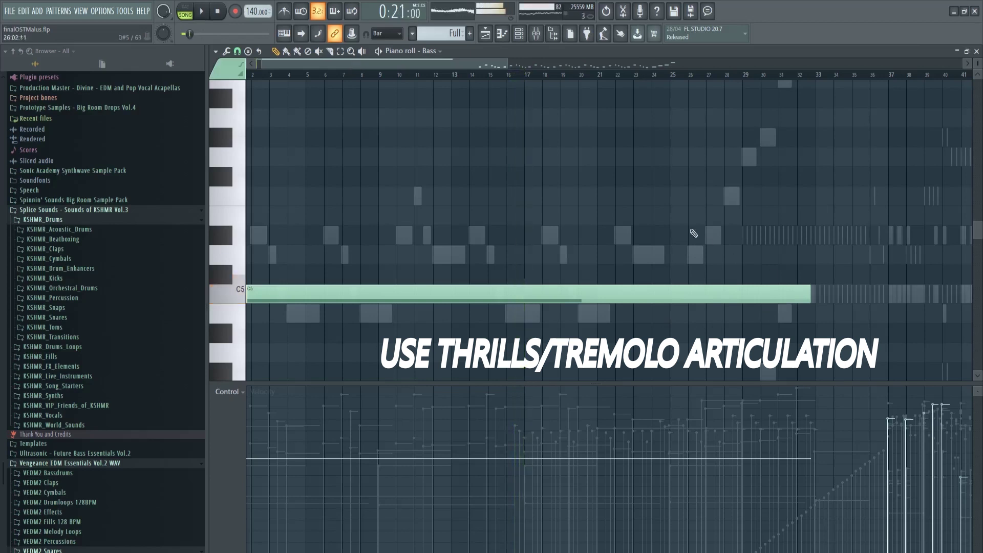
pyautogui.moveTo(470, 63); pyautogui.dragTo(454, 75)
pyautogui.press('space')
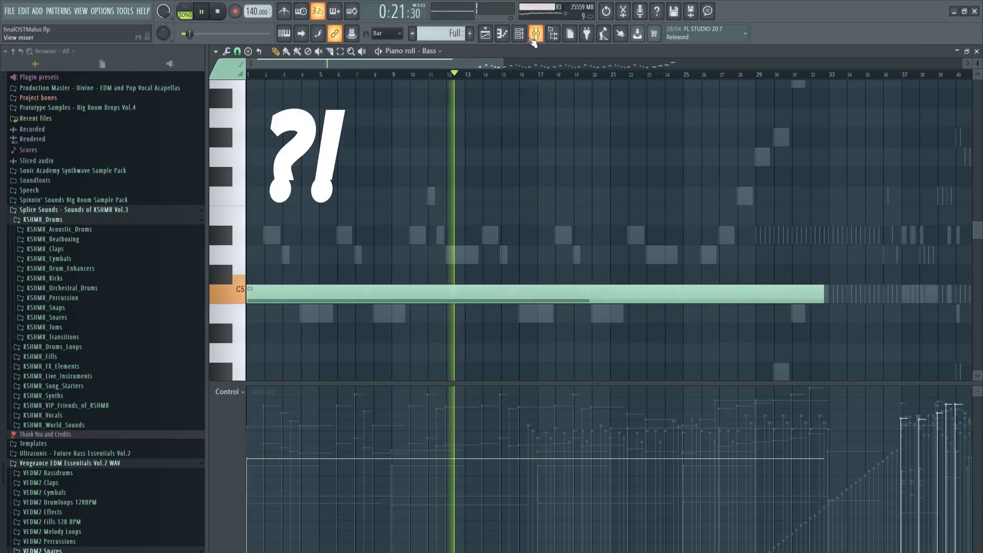
pyautogui.click(534, 38)
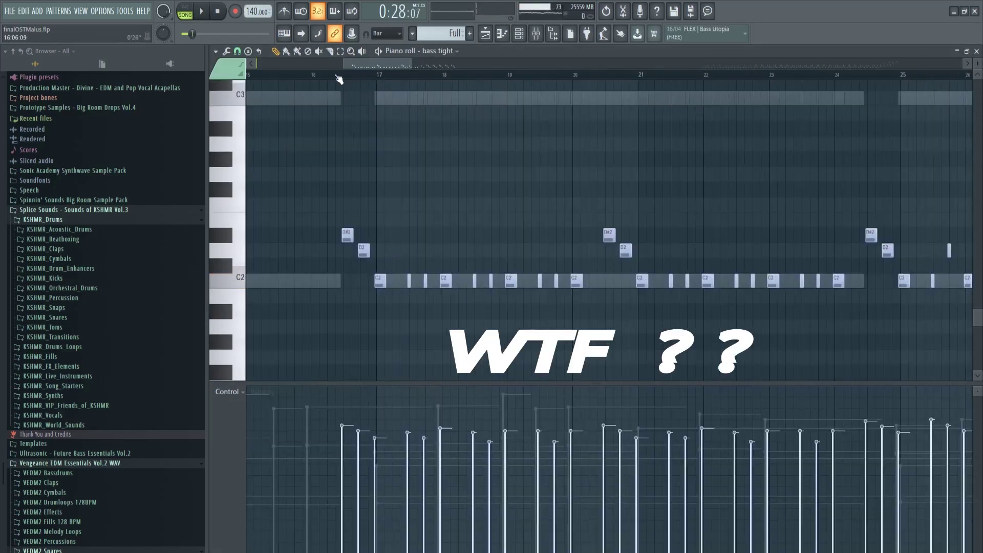
# Step: Play the bass tight channel's short burst notes from just before bar 17 and examine their rhythm
pyautogui.moveTo(339, 80); pyautogui.dragTo(385, 66)
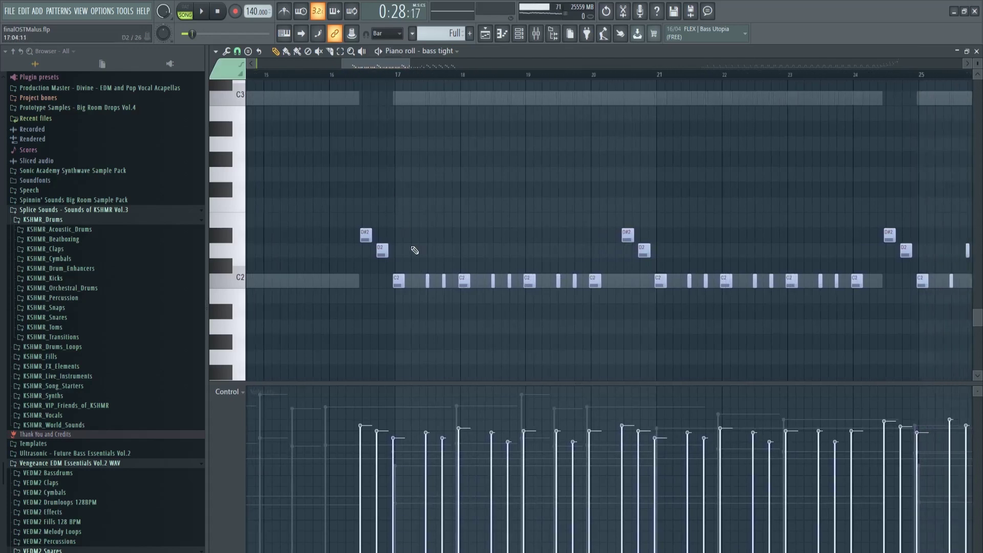
pyautogui.scroll(2, 408, 300)
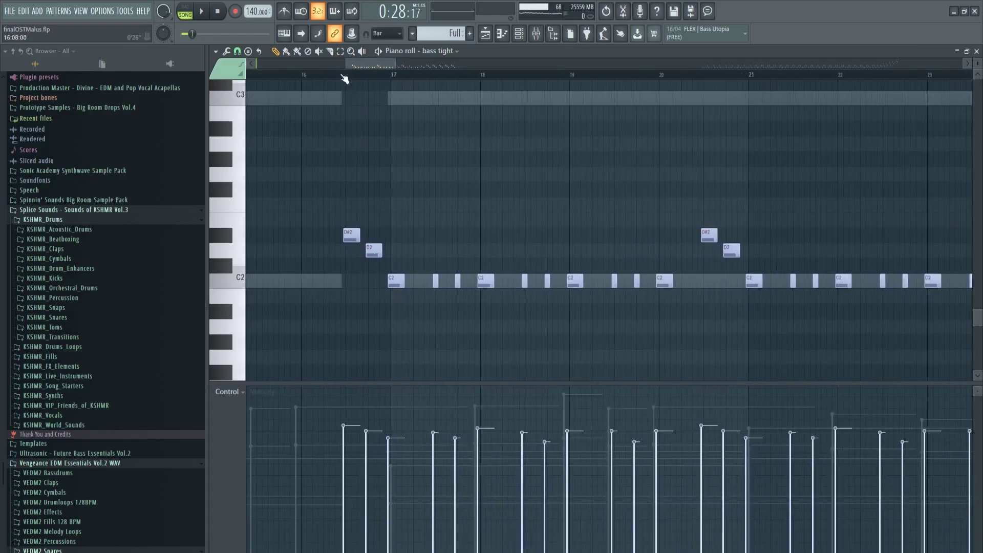
pyautogui.moveTo(368, 66)
pyautogui.mouseDown()
pyautogui.moveTo(378, 68)
pyautogui.moveTo(366, 78)
pyautogui.mouseUp()
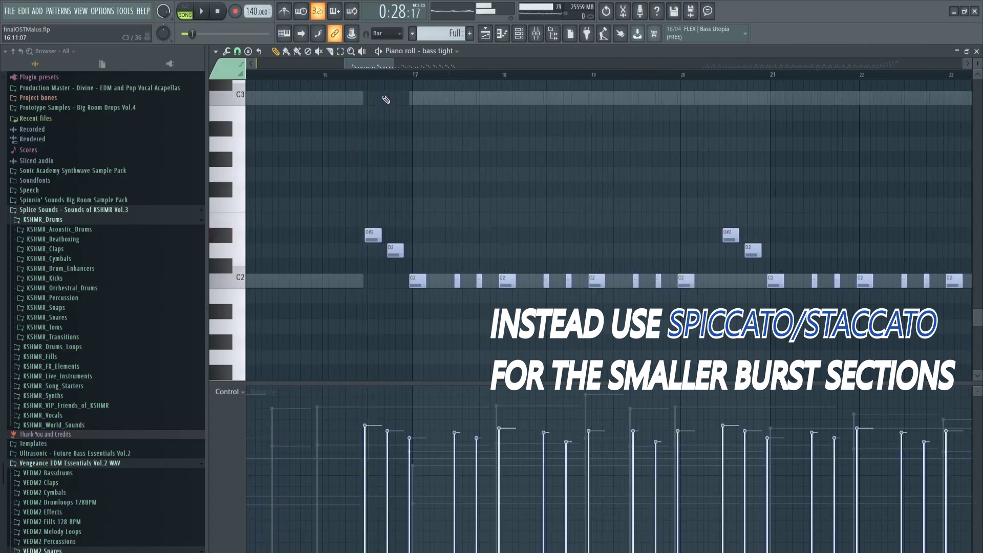
pyautogui.moveTo(380, 63); pyautogui.dragTo(386, 63)
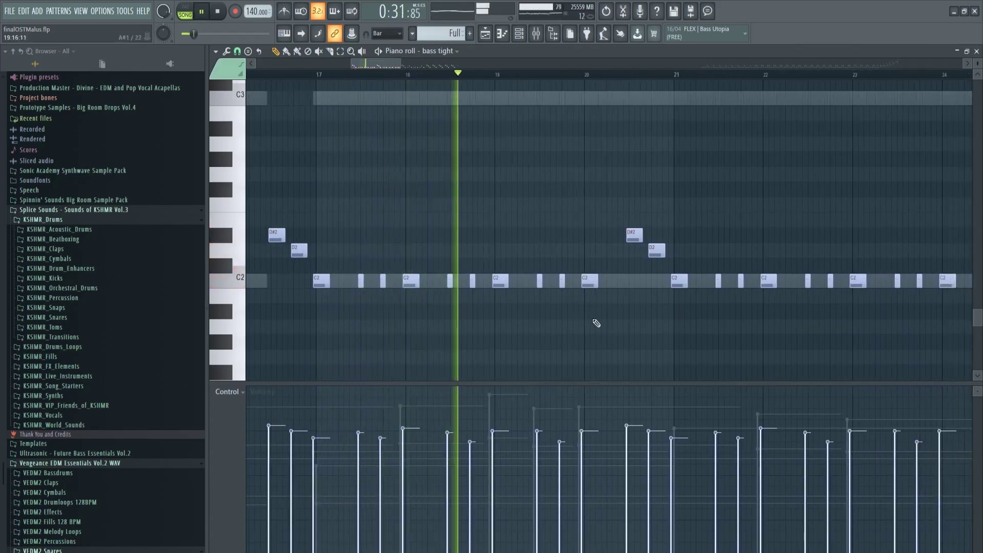
pyautogui.moveTo(380, 63); pyautogui.dragTo(397, 64)
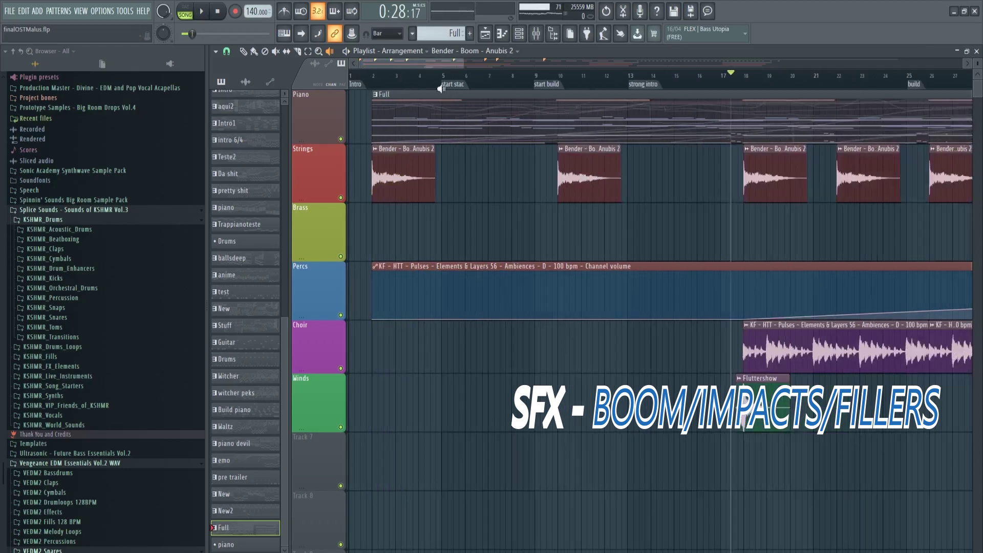
# Step: Examine the sound-effect clips around bar 18 of the playlist and audition the Fluttershow clip on the Winds track
pyautogui.moveTo(445, 64); pyautogui.dragTo(471, 66)
pyautogui.scroll(4, 640, 307)
pyautogui.scroll(1, 555, 407)
pyautogui.scroll(-1, 508, 430)
pyautogui.scroll(1, 450, 367)
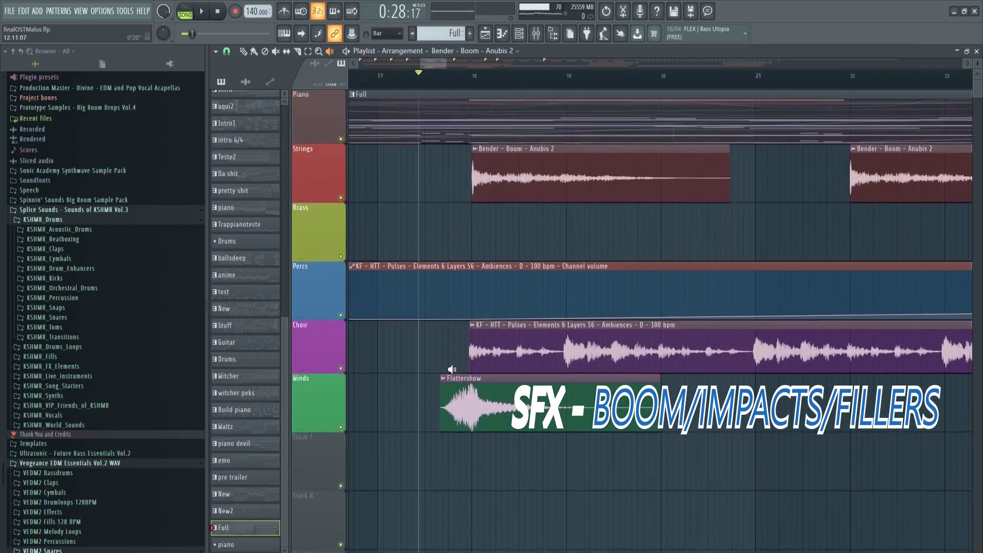
pyautogui.scroll(3, 459, 354)
pyautogui.scroll(-2, 453, 360)
pyautogui.scroll(2, 453, 359)
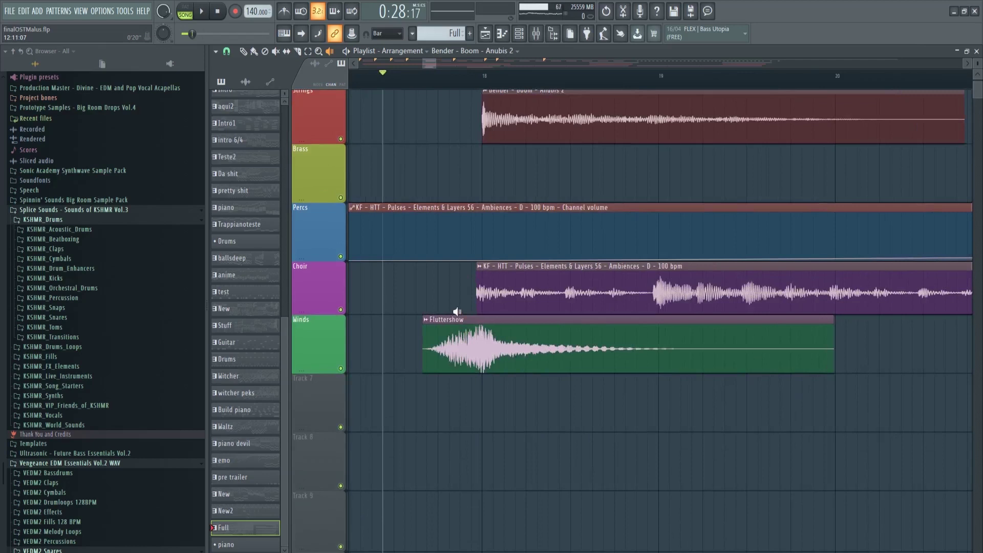
pyautogui.scroll(1, 450, 356)
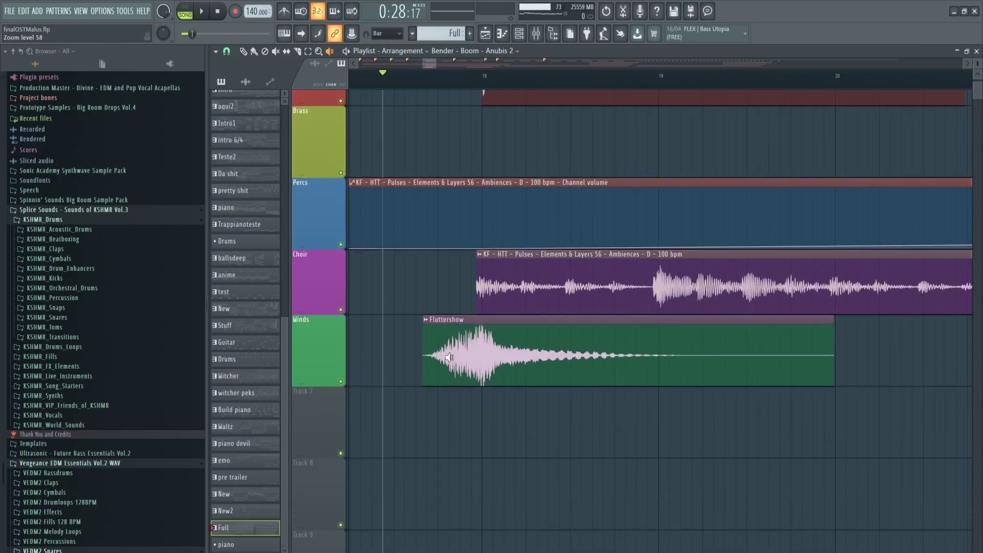
pyautogui.click(421, 360)
pyautogui.scroll(1, 485, 378)
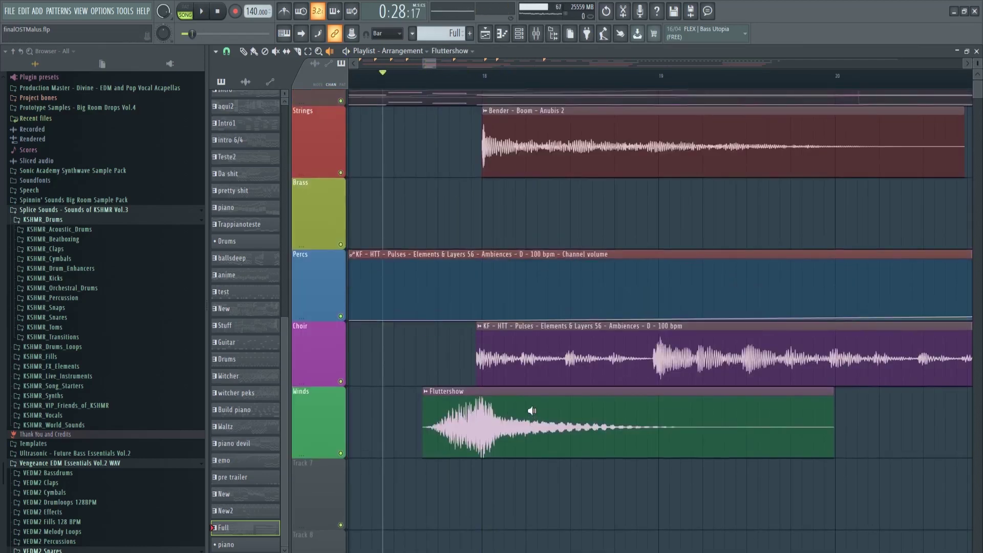
# Step: Examine the boom and ambience clips between bars 17 and 25 and audition the KF - HTT - Pulses clip on the Choir track
pyautogui.scroll(-3, 732, 410)
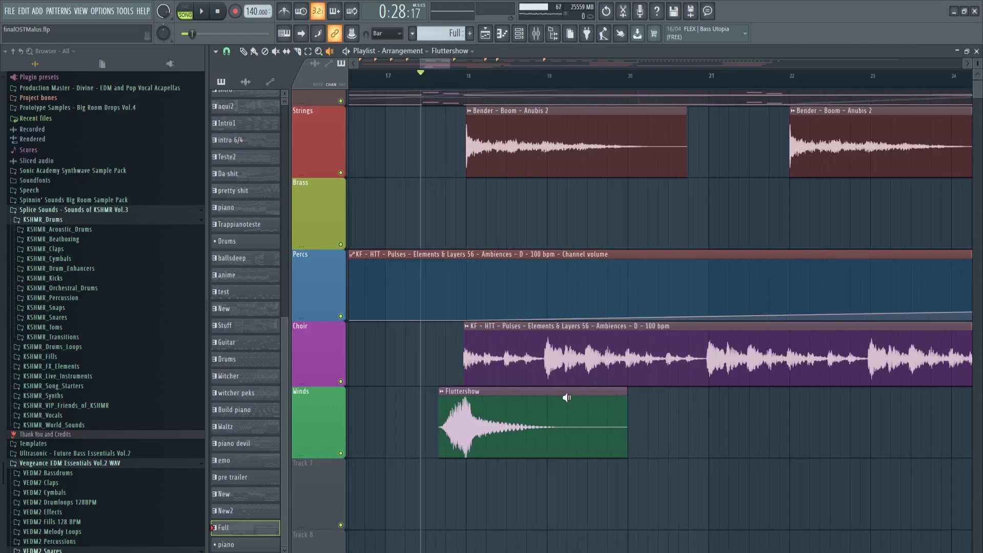
pyautogui.moveTo(439, 63); pyautogui.dragTo(443, 64)
pyautogui.scroll(1, 476, 259)
pyautogui.scroll(-1, 493, 275)
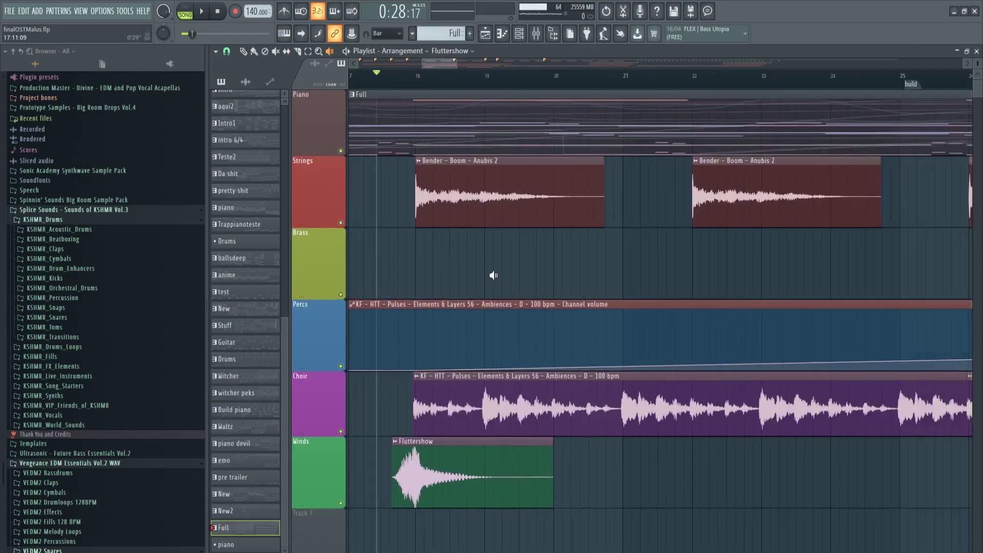
pyautogui.scroll(-1, 470, 380)
pyautogui.scroll(2, 420, 368)
pyautogui.scroll(1, 395, 343)
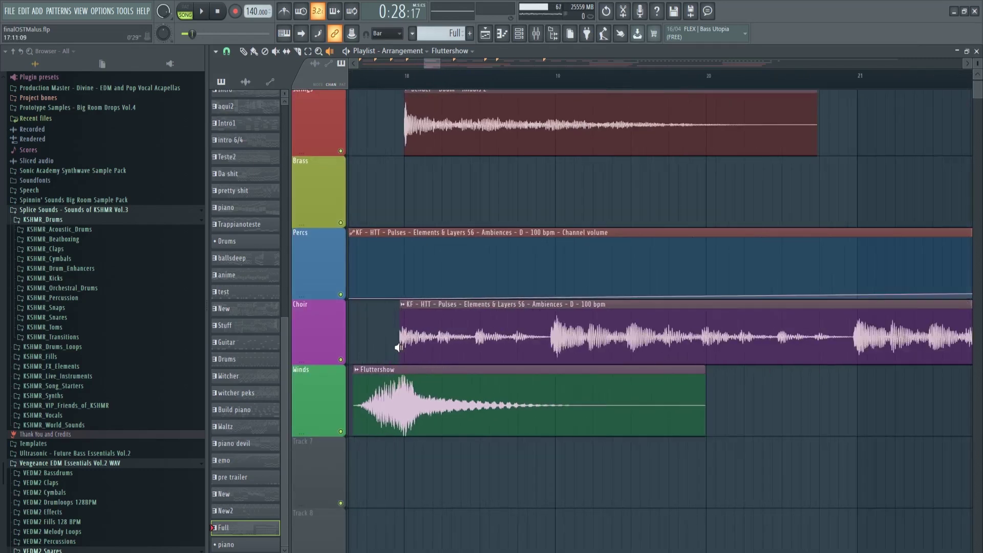
pyautogui.click(400, 345)
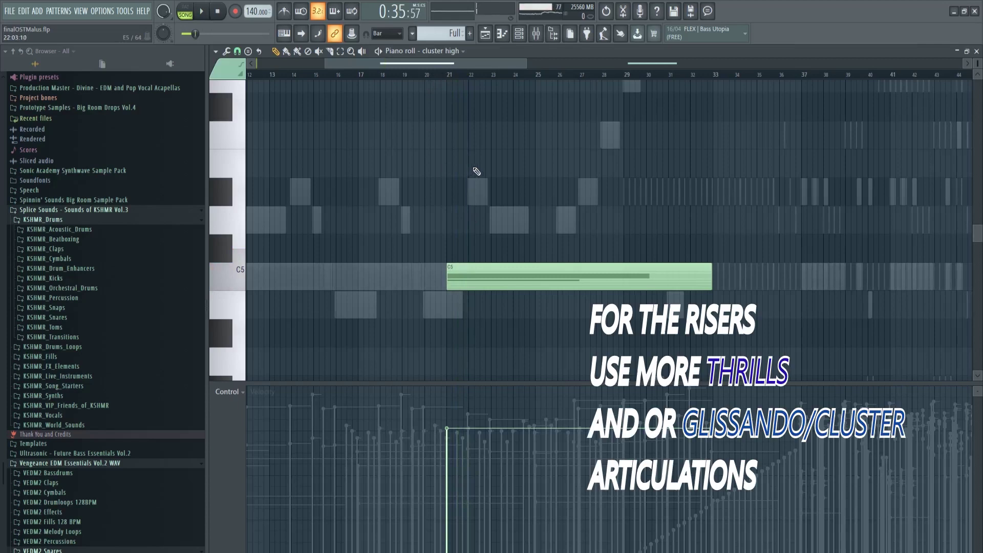
# Step: Examine the cluster high channel's long C5 riser note and play it from bar 21
pyautogui.scroll(1, 490, 259)
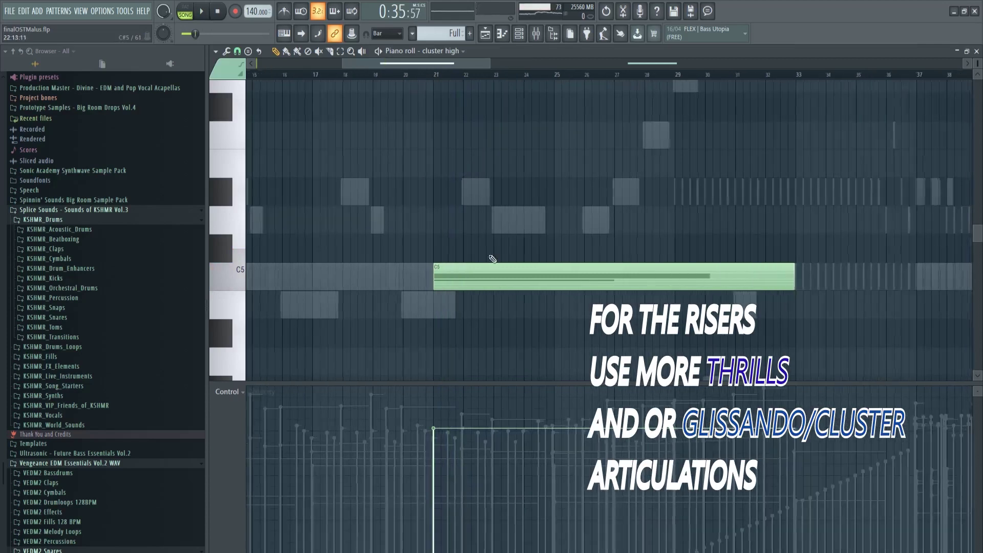
pyautogui.scroll(-1, 527, 294)
pyautogui.scroll(1, 520, 287)
pyautogui.scroll(1, 520, 283)
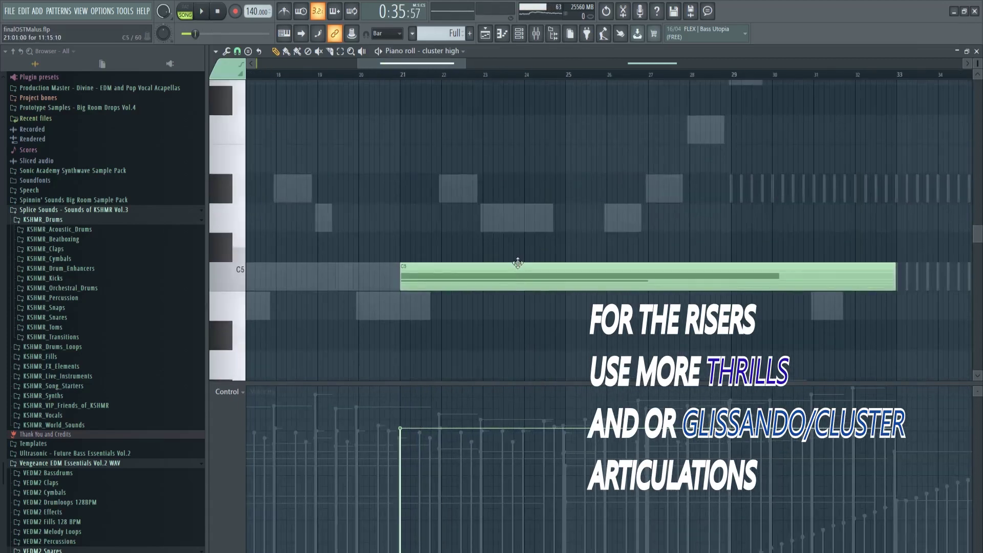
pyautogui.scroll(1, 511, 249)
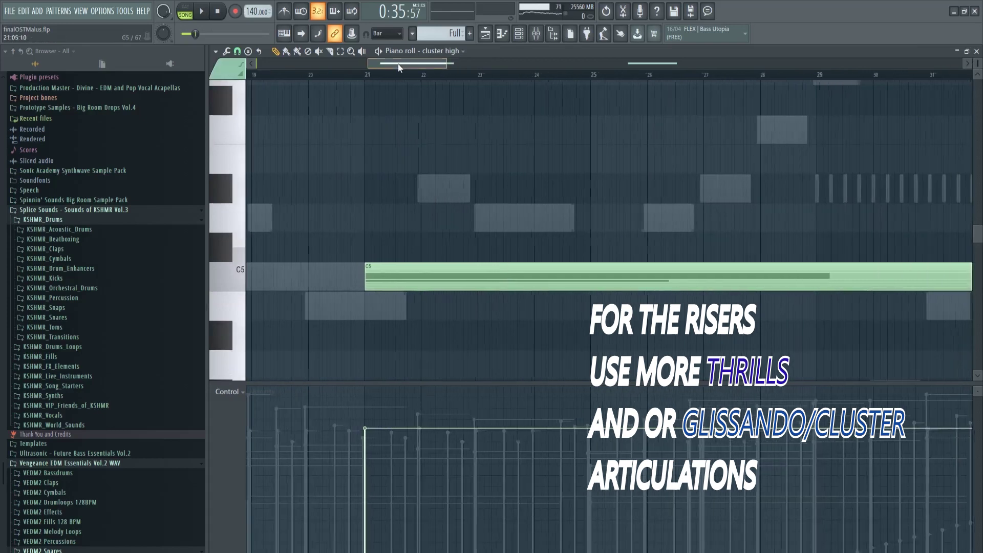
pyautogui.moveTo(436, 64); pyautogui.dragTo(441, 71)
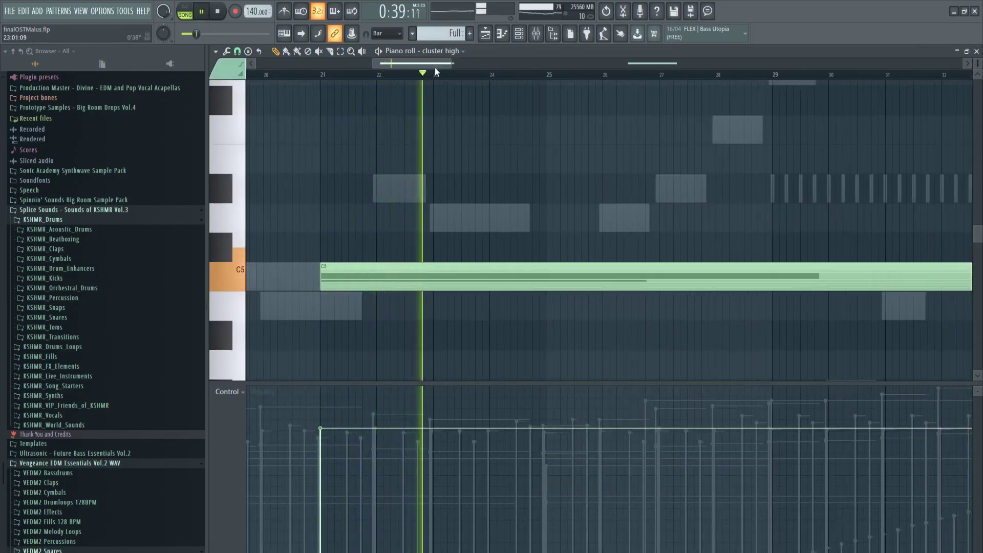
# Step: Play the cluster high riser from bar 29 to its end and close the piano roll
pyautogui.click(709, 76)
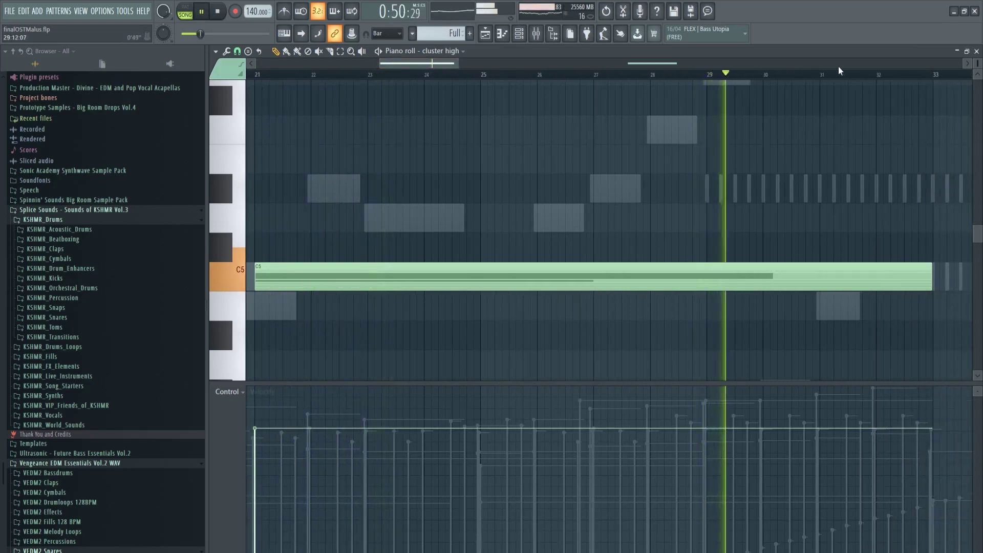
pyautogui.moveTo(451, 64); pyautogui.dragTo(493, 63)
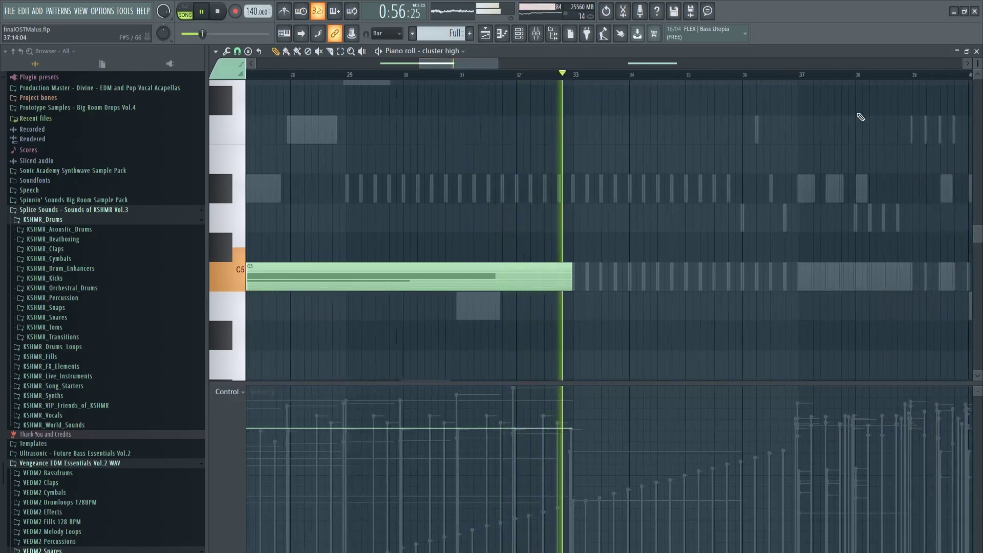
pyautogui.press('space')
pyautogui.click(977, 51)
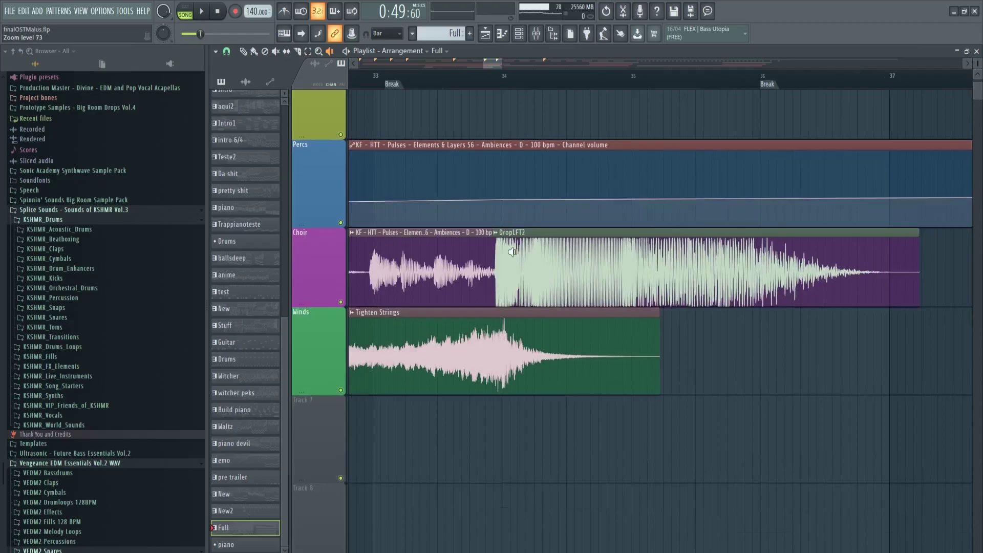
# Step: Audition the DropLFT2 clip on the Choir track and the Tighten Strings riser on the Winds track
pyautogui.click(495, 251)
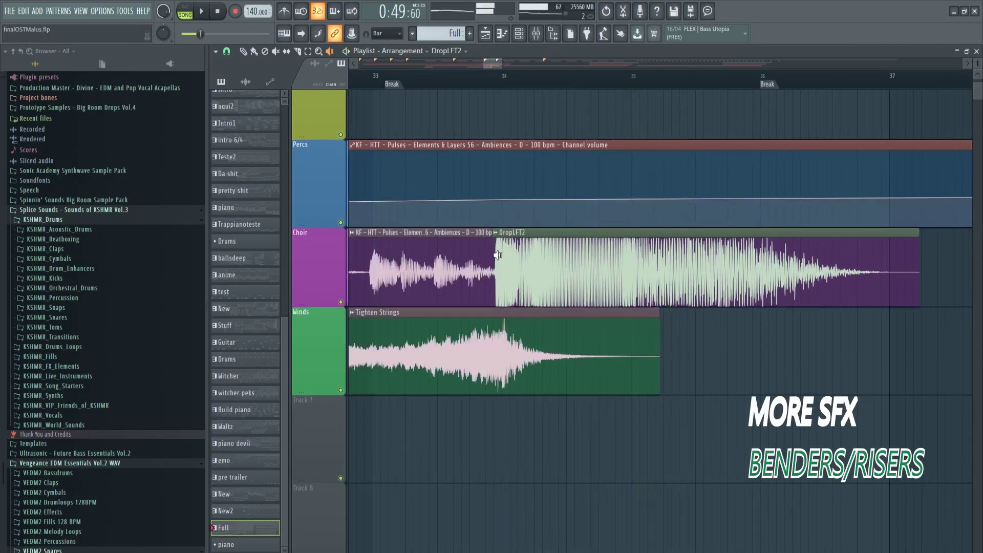
pyautogui.scroll(-2, 417, 320)
pyautogui.hscroll(-2, 494, 67)
pyautogui.click(404, 356)
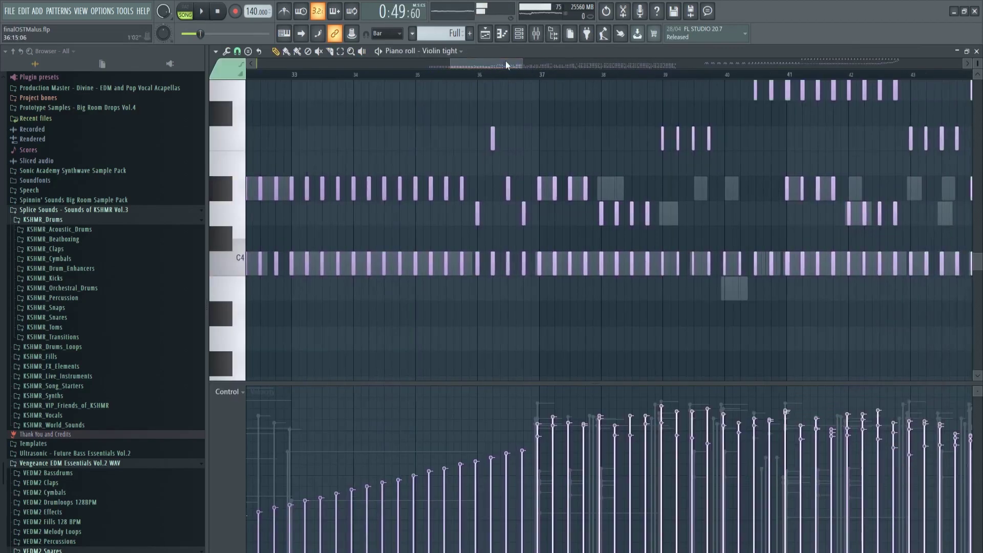
# Step: Examine the Violin tight ostinato notes from bar 37 onward
pyautogui.moveTo(505, 60)
pyautogui.mouseDown()
pyautogui.moveTo(520, 63)
pyautogui.moveTo(481, 68)
pyautogui.moveTo(507, 69)
pyautogui.mouseUp()
pyautogui.scroll(3, 358, 137)
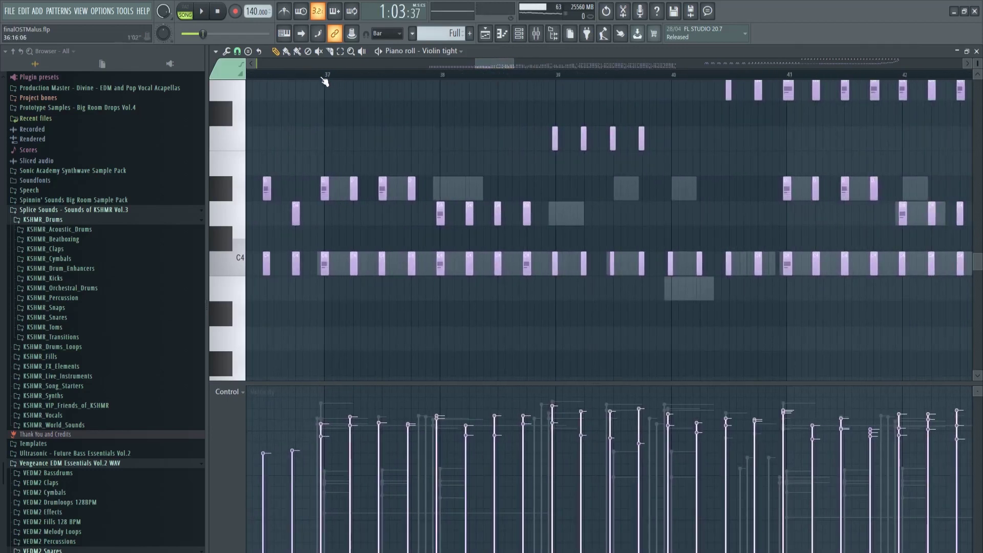
pyautogui.scroll(2, 350, 174)
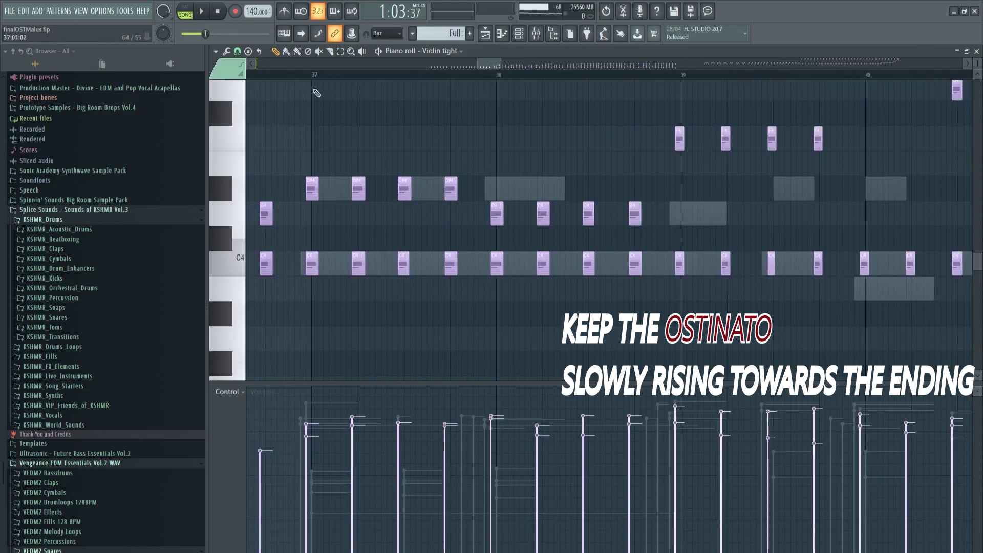
# Step: Play the Violin tight ostinato from bar 37 and follow its rising notes past bar 39
pyautogui.press('space')
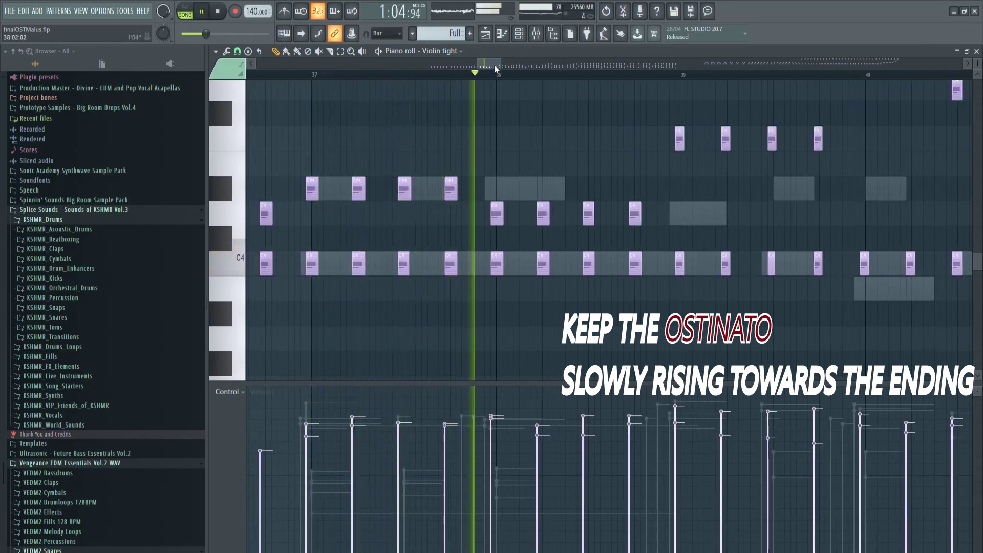
pyautogui.moveTo(496, 67); pyautogui.dragTo(503, 71)
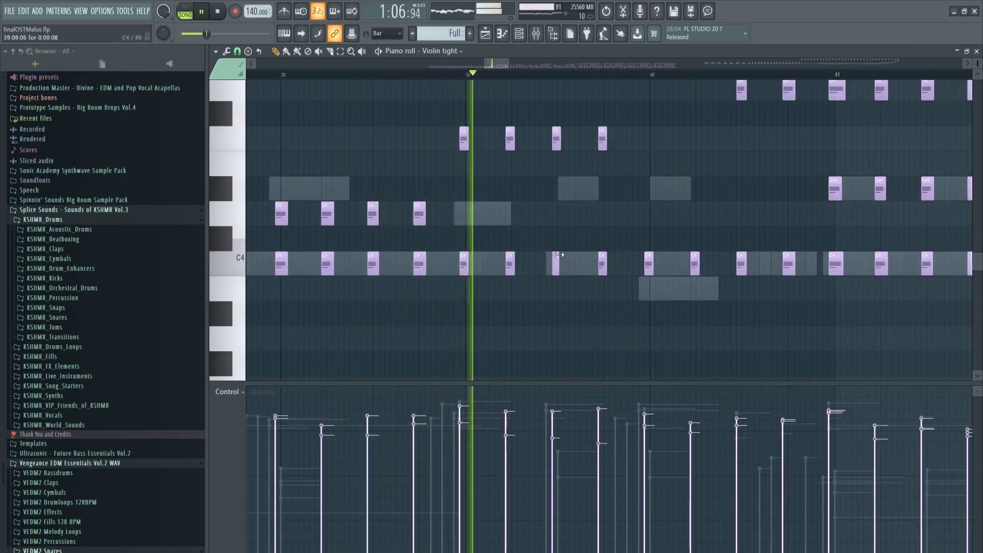
pyautogui.moveTo(500, 66); pyautogui.dragTo(507, 67)
# Step: Play the Stac low part from bar 37 and follow its C3 root notes and short fills
pyautogui.scroll(1, 570, 260)
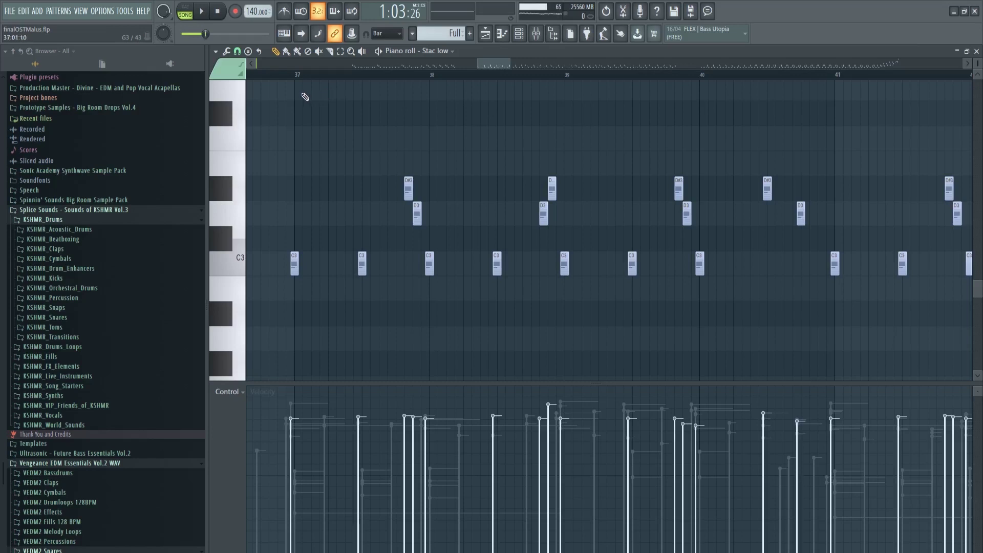
pyautogui.scroll(1, 311, 279)
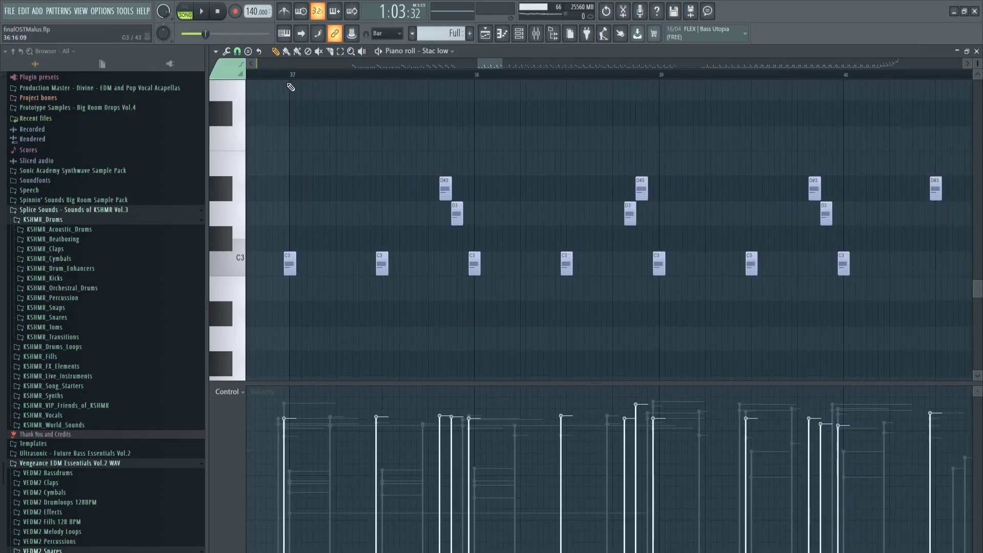
pyautogui.press('space')
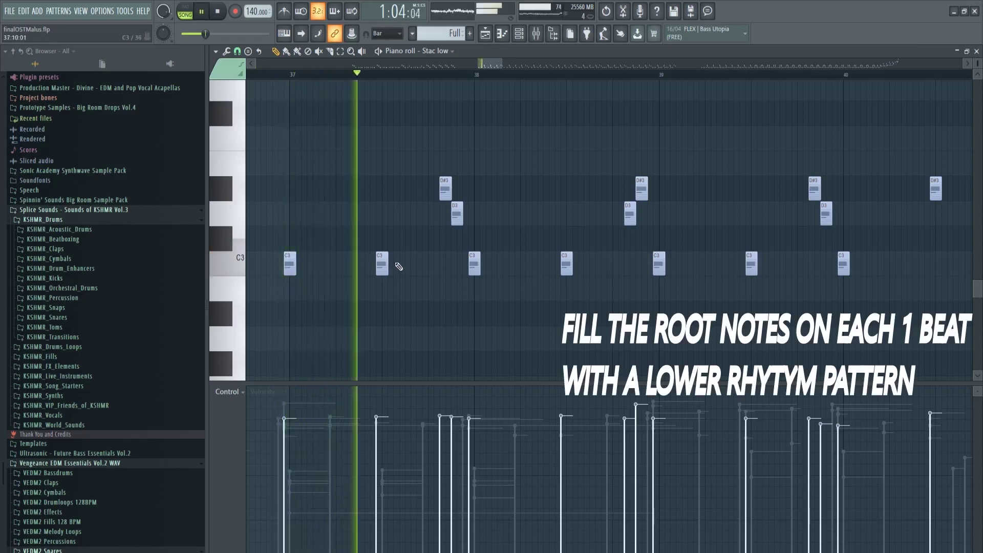
pyautogui.scroll(1, 471, 280)
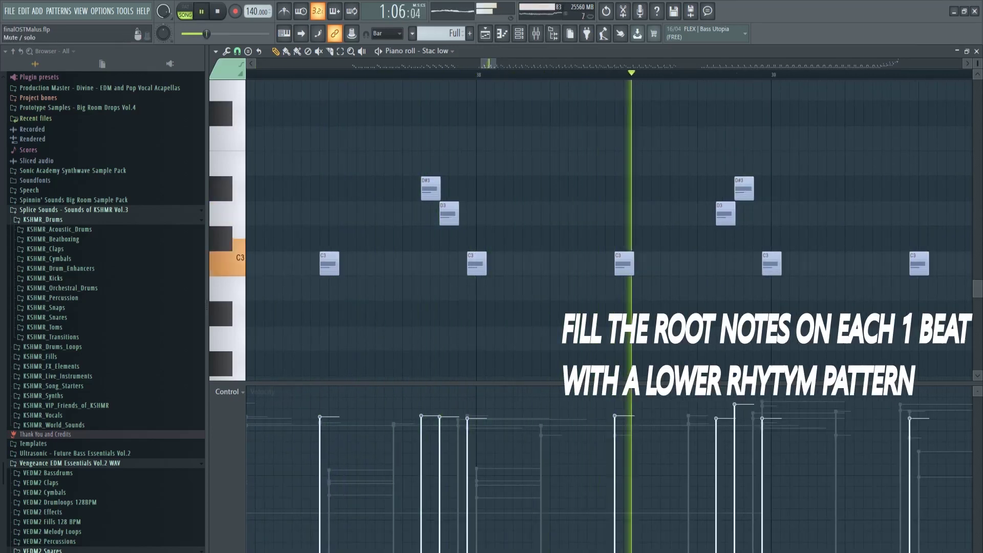
# Step: Examine the Bass notes in bars 37 to 41, and play the part from bar 37
pyautogui.scroll(-3, 501, 76)
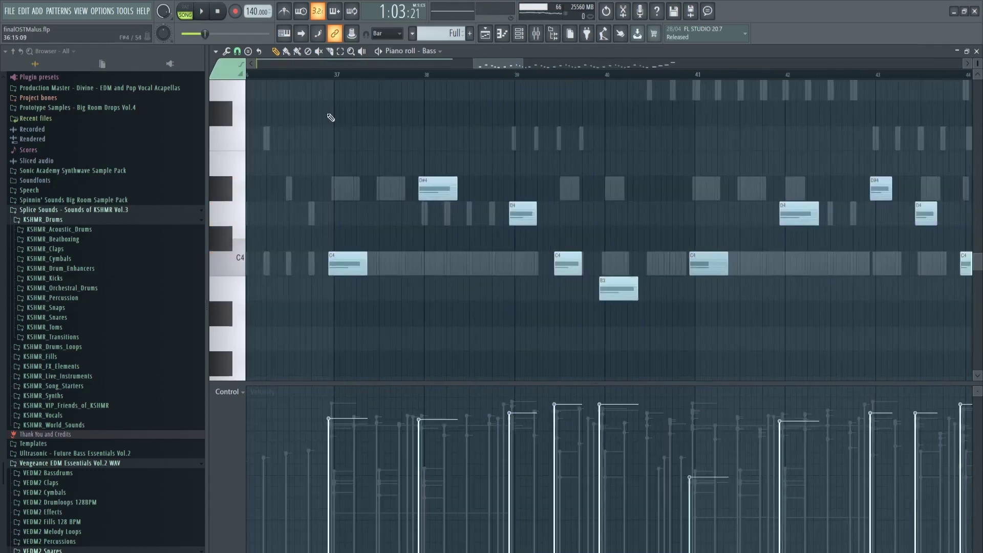
pyautogui.scroll(2, 331, 175)
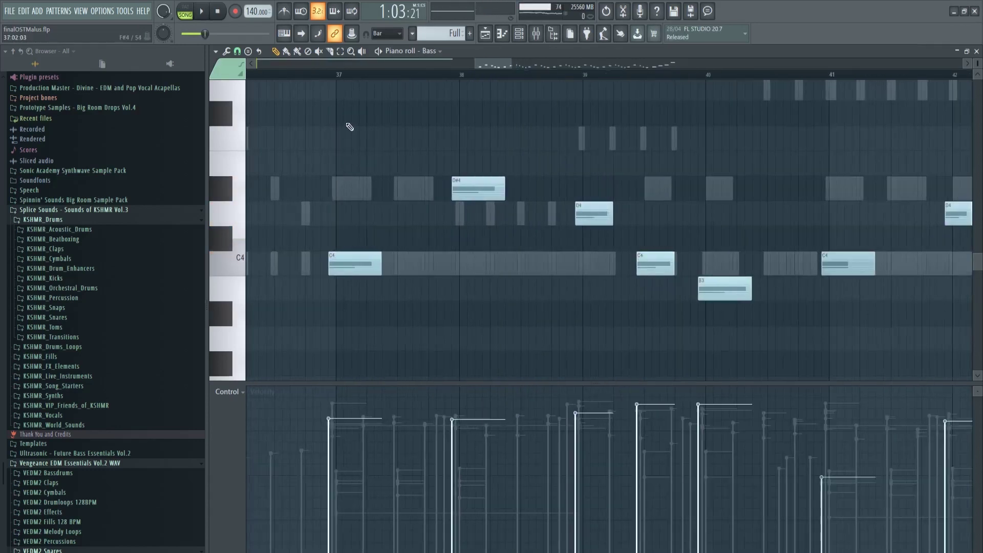
pyautogui.scroll(2, 348, 200)
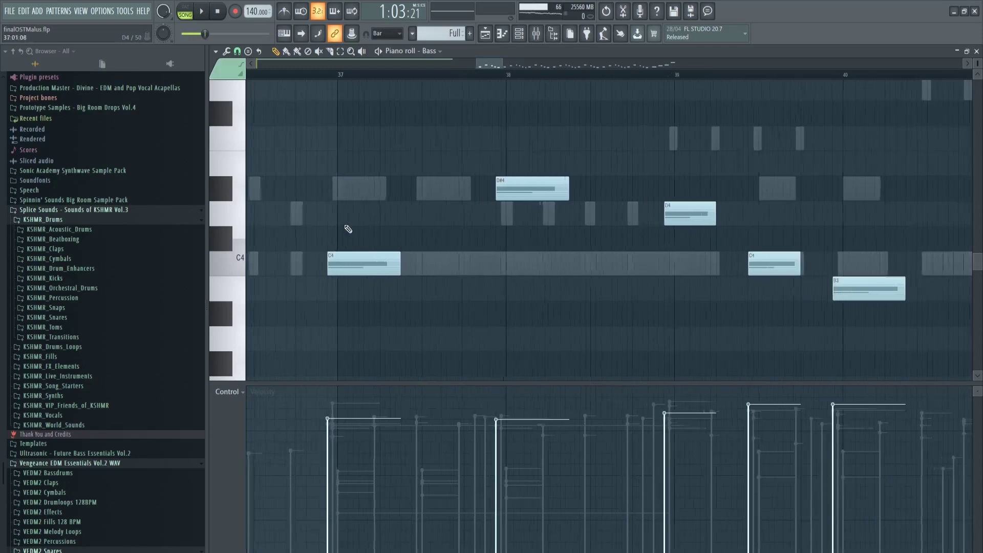
pyautogui.scroll(1, 408, 280)
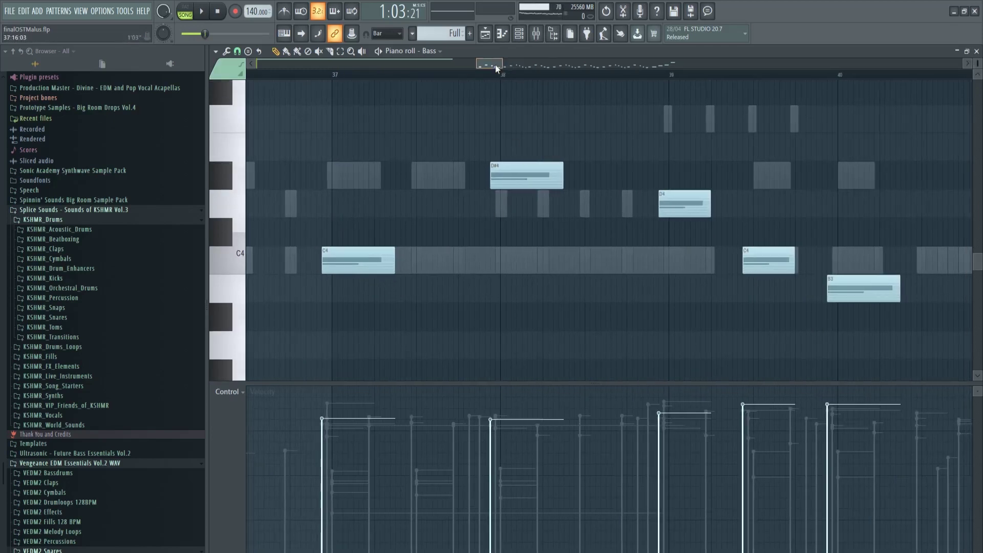
pyautogui.scroll(-1, 494, 174)
pyautogui.hscroll(2, 489, 77)
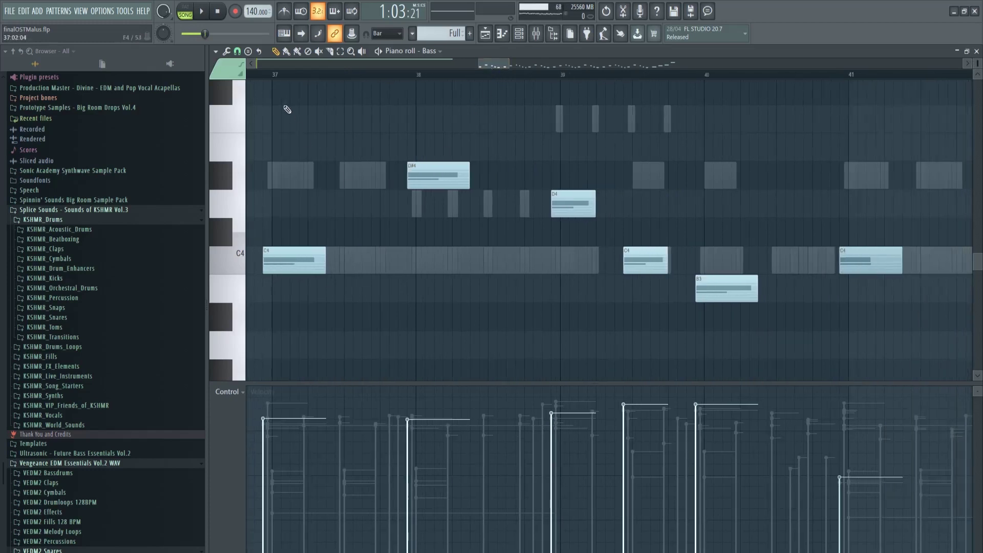
pyautogui.click(264, 78)
pyautogui.press('space')
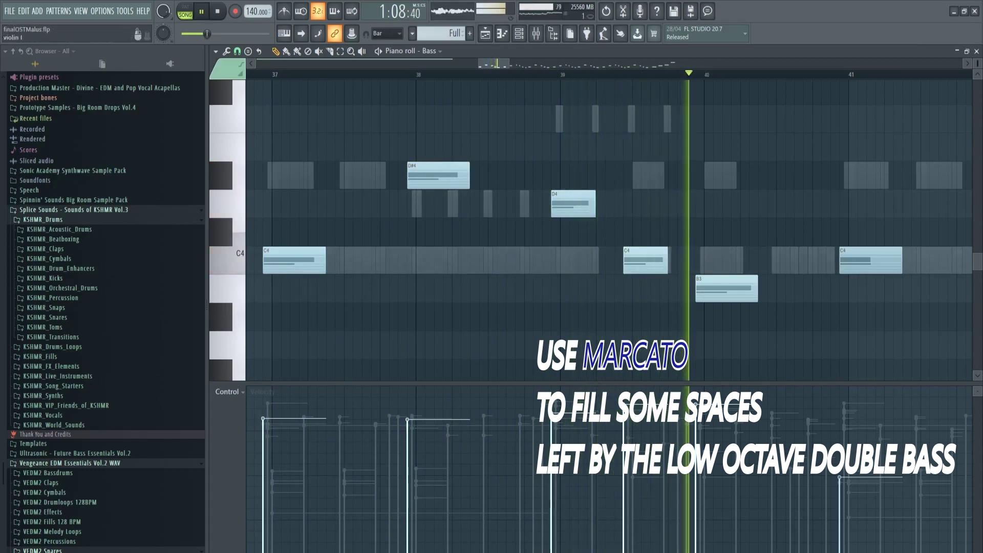
pyautogui.moveTo(499, 63); pyautogui.dragTo(523, 64)
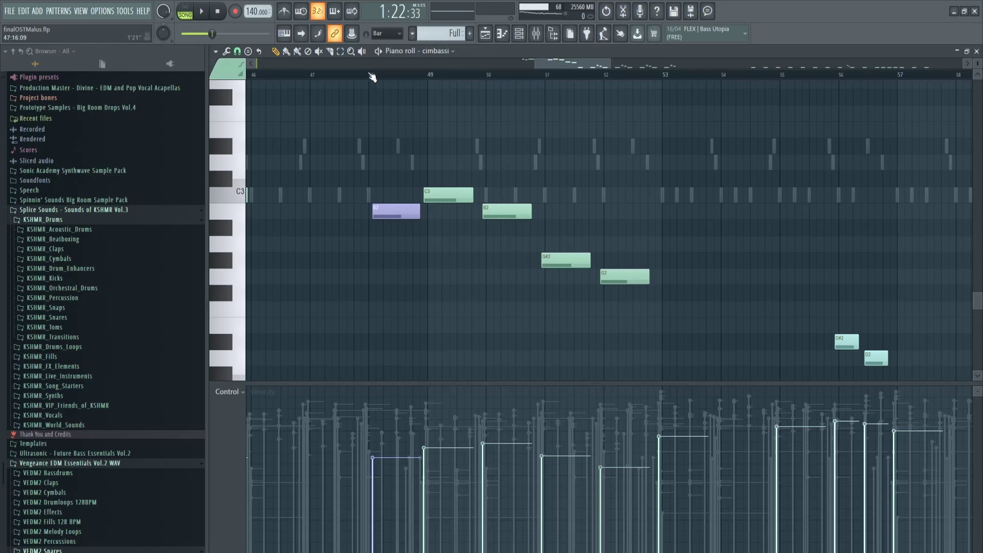
# Step: Play the cimbassi part from bar 48 and follow its descending low brass notes toward bar 53
pyautogui.moveTo(584, 64); pyautogui.dragTo(591, 64)
pyautogui.scroll(-3, 584, 102)
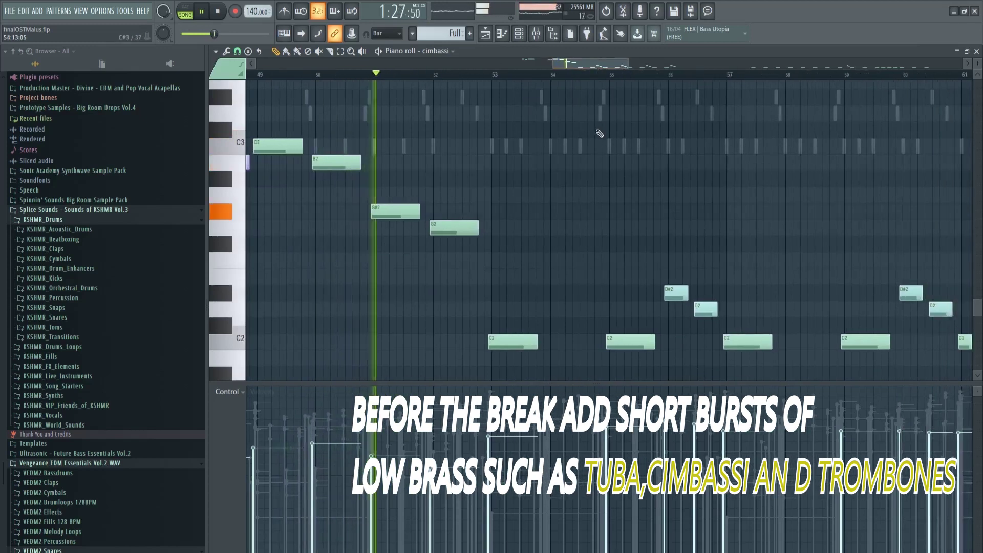
pyautogui.scroll(-3, 576, 122)
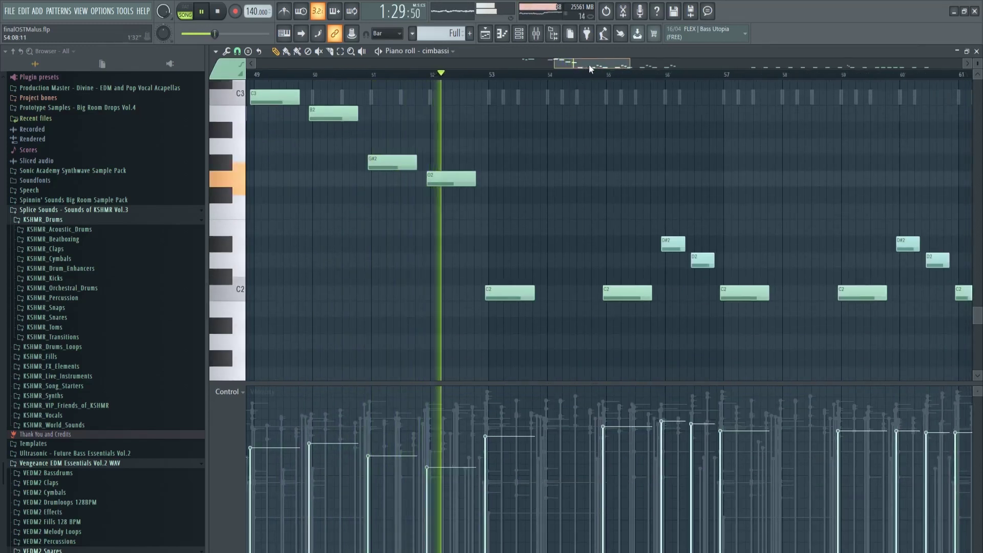
pyautogui.moveTo(589, 64); pyautogui.dragTo(598, 65)
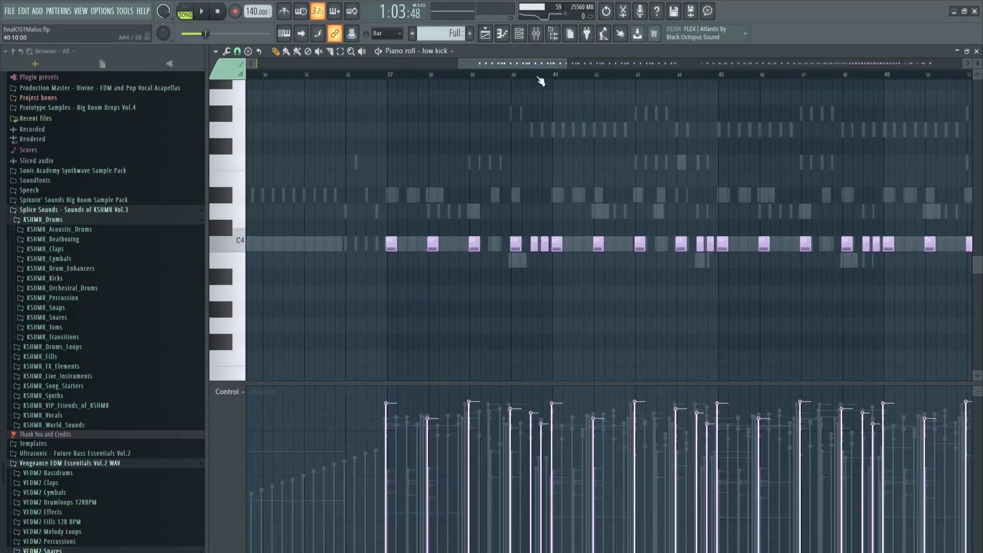
# Step: Audition the low kick pattern from bar 37 and the snare pattern from bar 52
pyautogui.press('space')
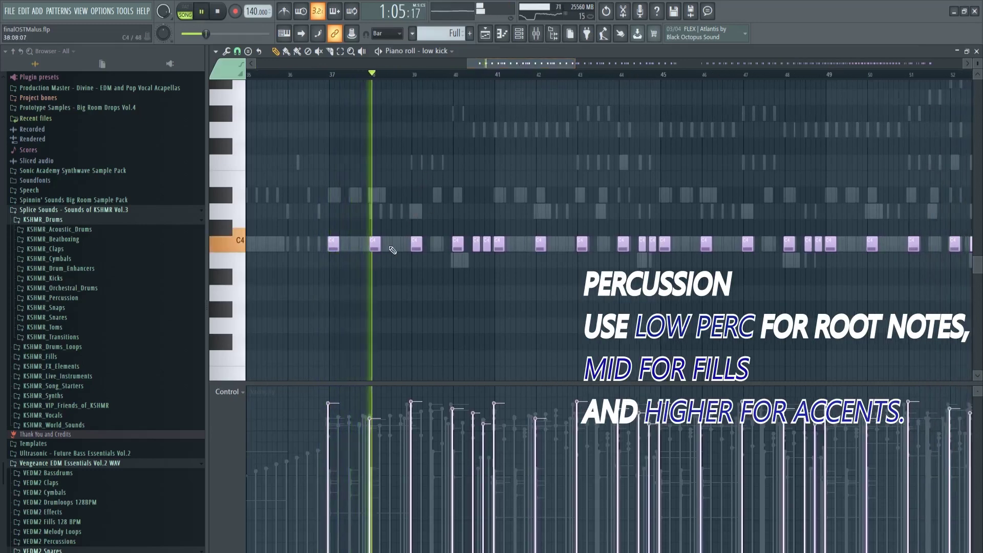
pyautogui.scroll(-2, 487, 193)
pyautogui.press('space')
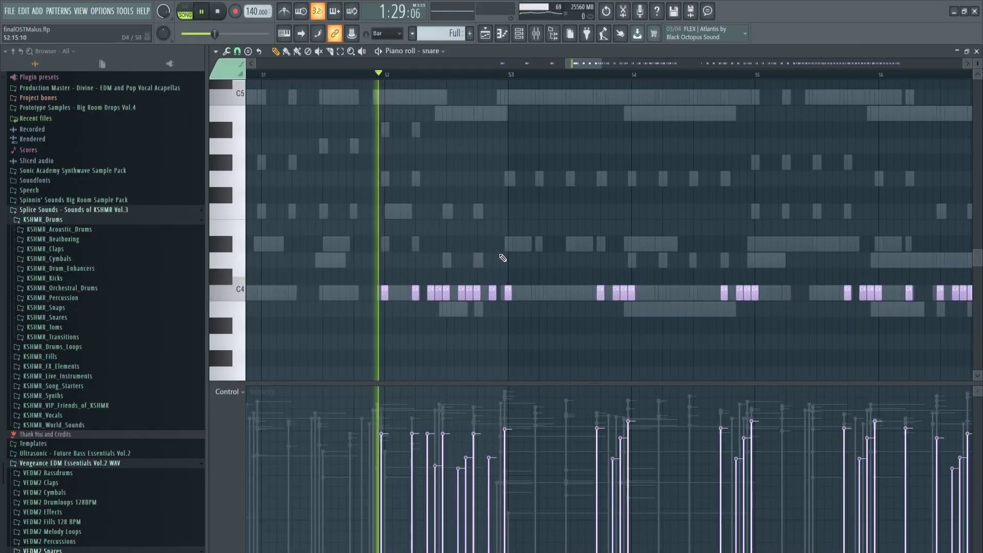
pyautogui.press('space')
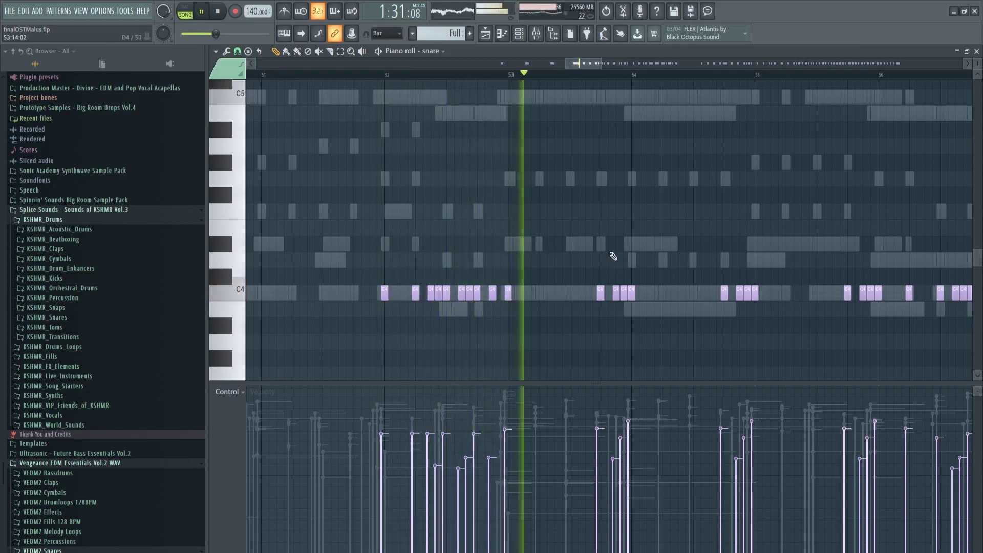
pyautogui.moveTo(586, 66); pyautogui.dragTo(603, 67)
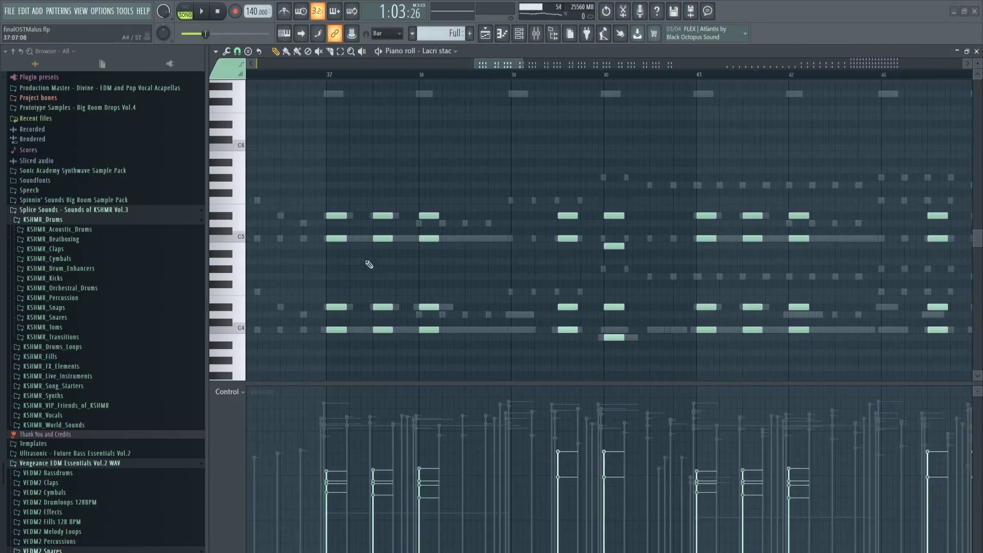
# Step: Examine the Lacri stac choir chords and play them from bar 37
pyautogui.scroll(-1, 369, 263)
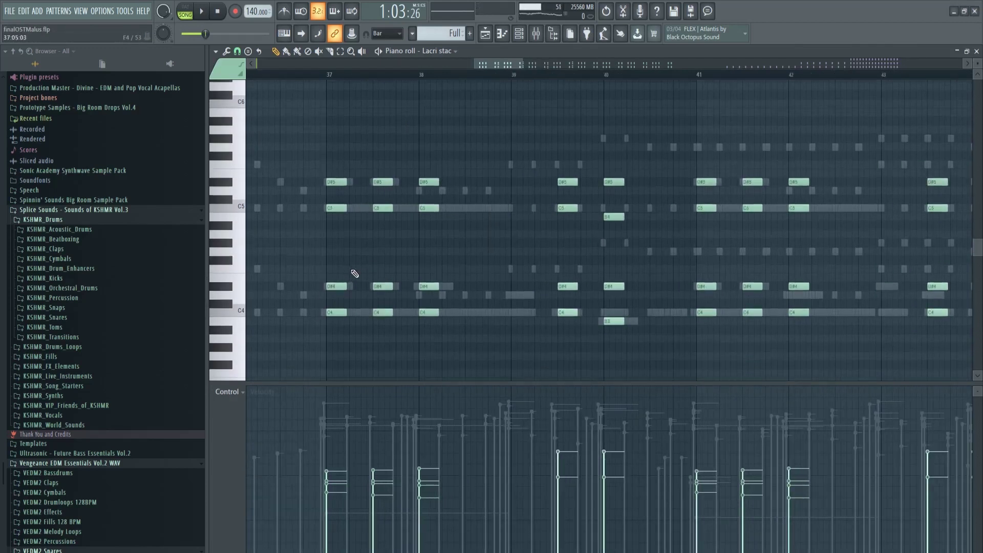
pyautogui.scroll(-1, 480, 257)
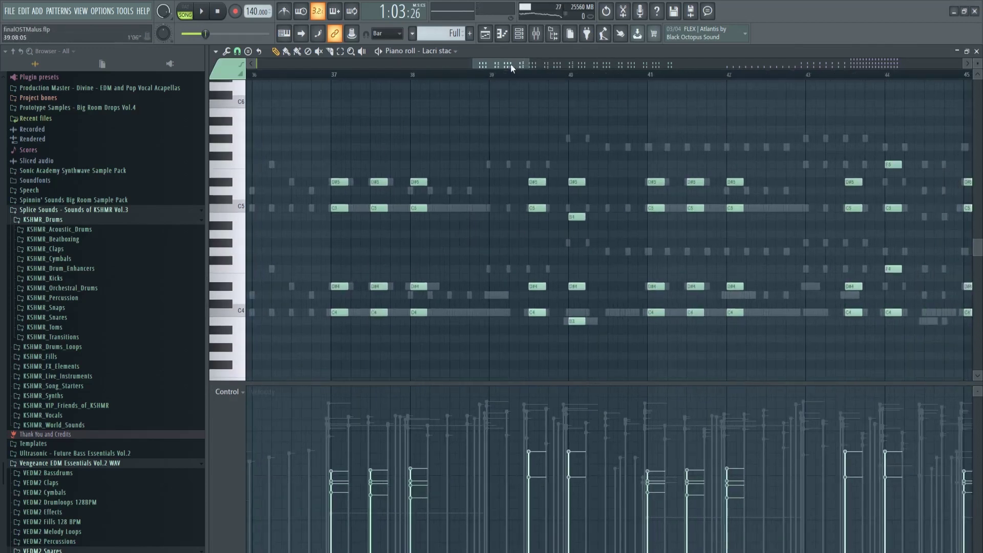
pyautogui.moveTo(511, 64); pyautogui.dragTo(509, 65)
pyautogui.press('space')
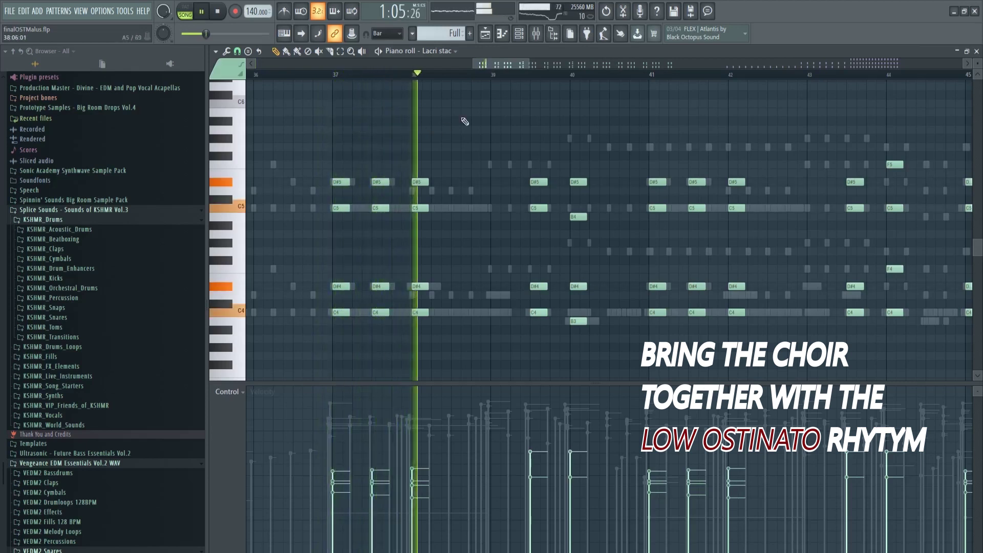
pyautogui.moveTo(514, 65); pyautogui.dragTo(521, 67)
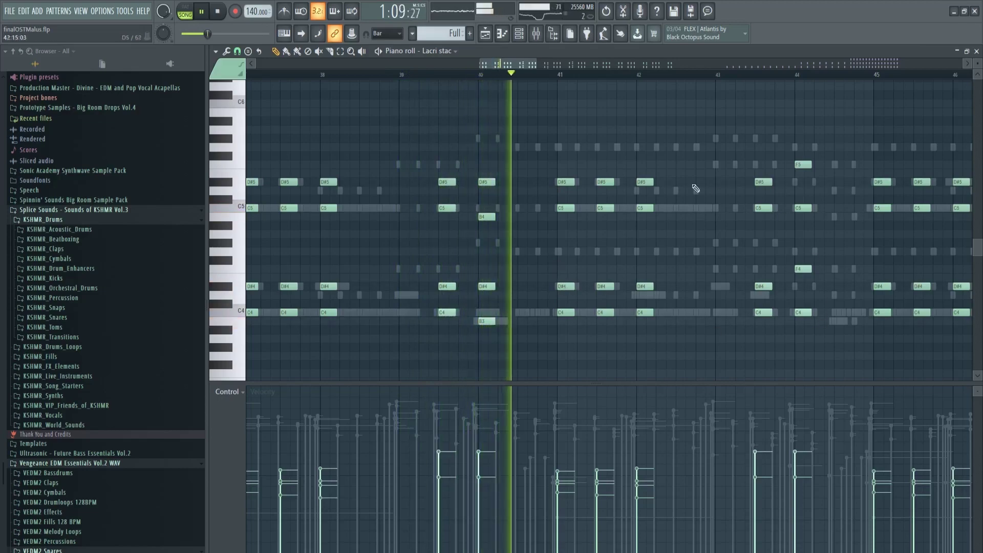
pyautogui.press('space')
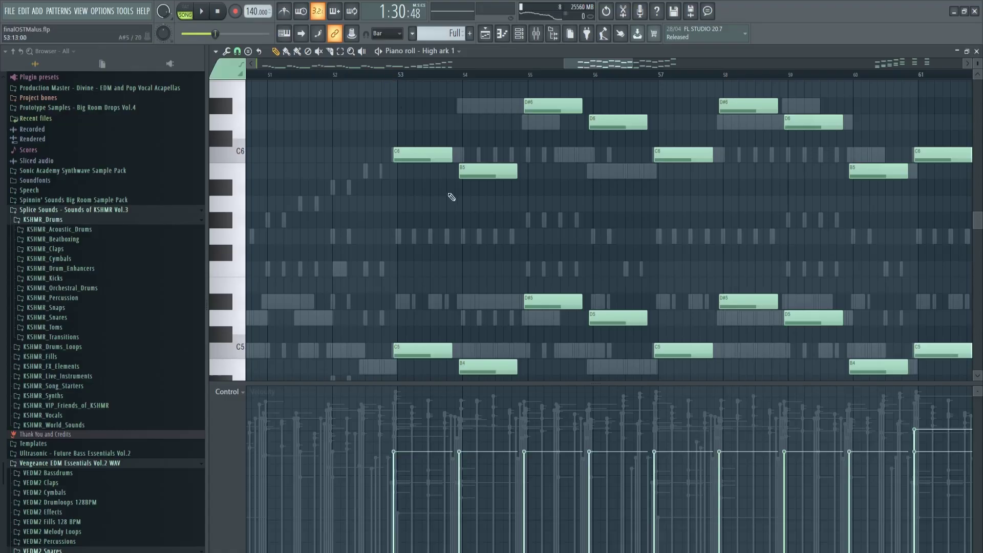
# Step: Examine the High ark 1 sustained octave melody and play it from bar 53 into bar 56
pyautogui.scroll(-3, 451, 197)
pyautogui.scroll(1, 425, 225)
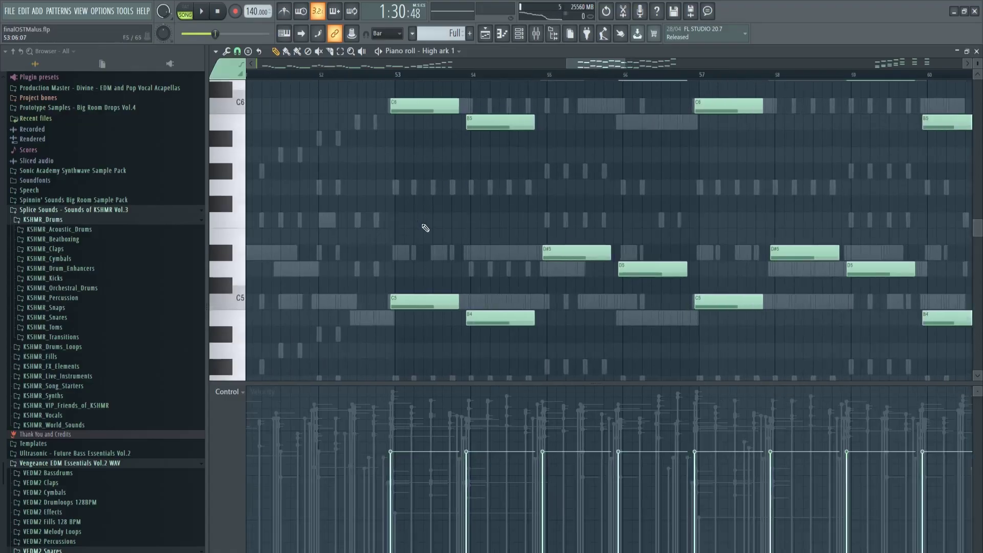
pyautogui.scroll(1, 438, 240)
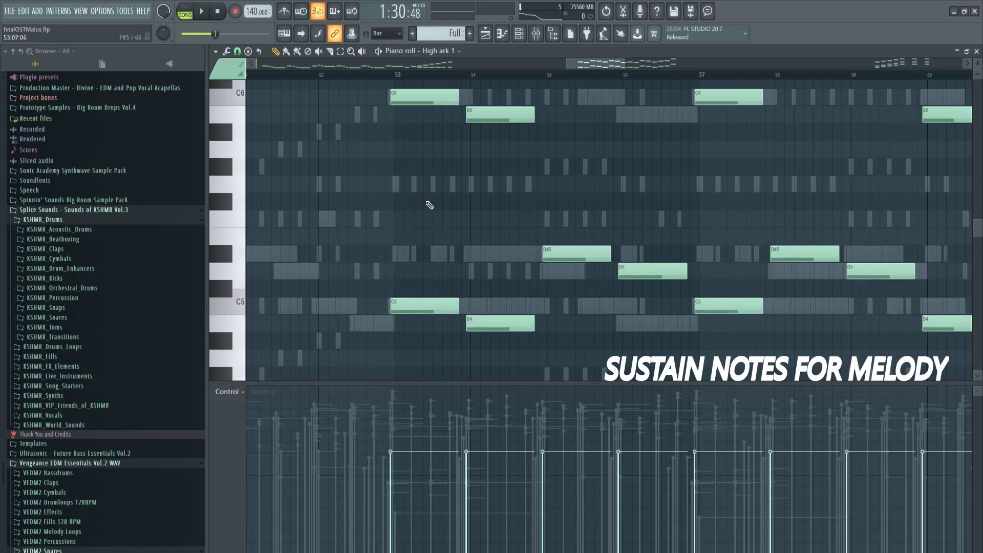
pyautogui.scroll(2, 391, 97)
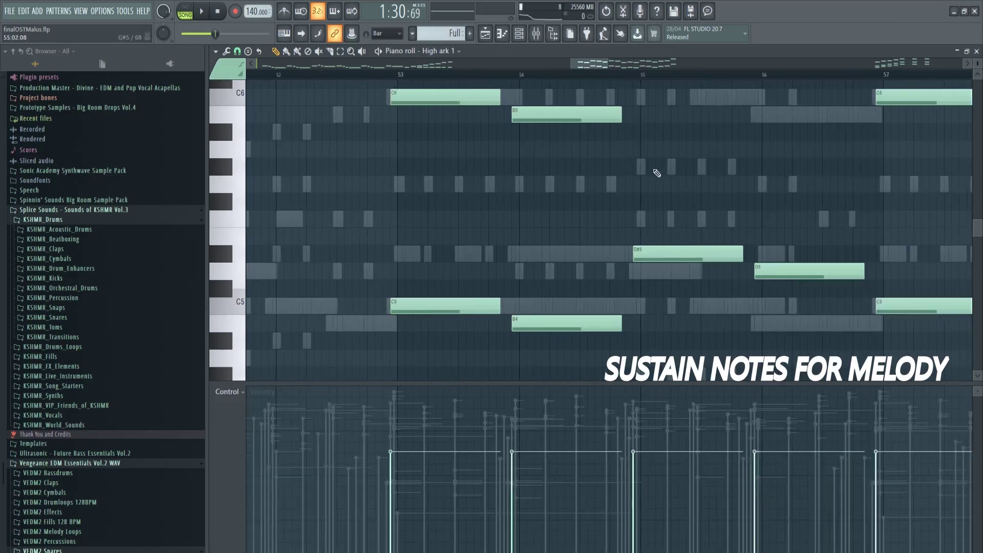
pyautogui.click(384, 72)
pyautogui.press('space')
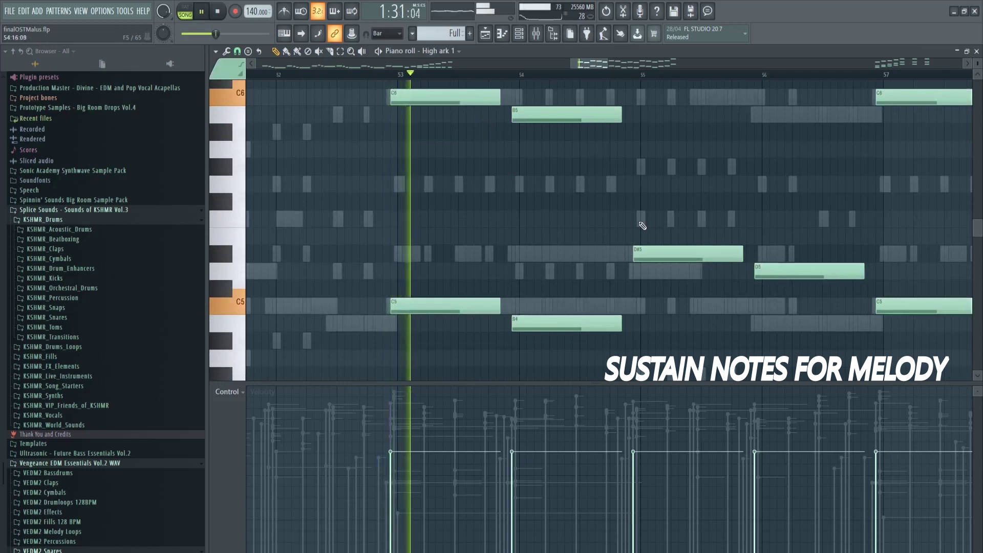
pyautogui.moveTo(594, 64); pyautogui.dragTo(610, 63)
pyautogui.scroll(1, 657, 191)
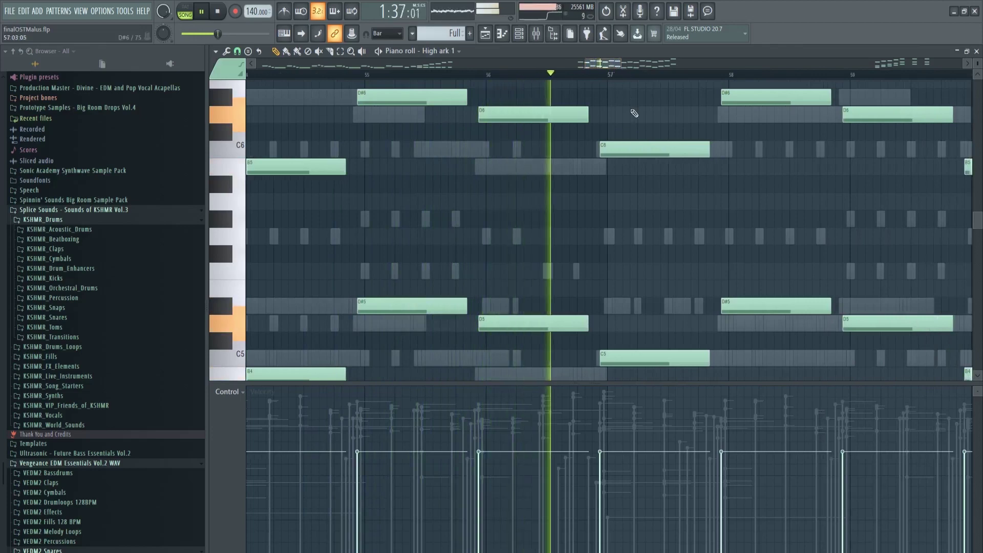
pyautogui.press('space')
# Step: Return to the playlist and play the Bender - Boom - Anubis 2 clip near bar 58 on the Strings track
pyautogui.press('F5')
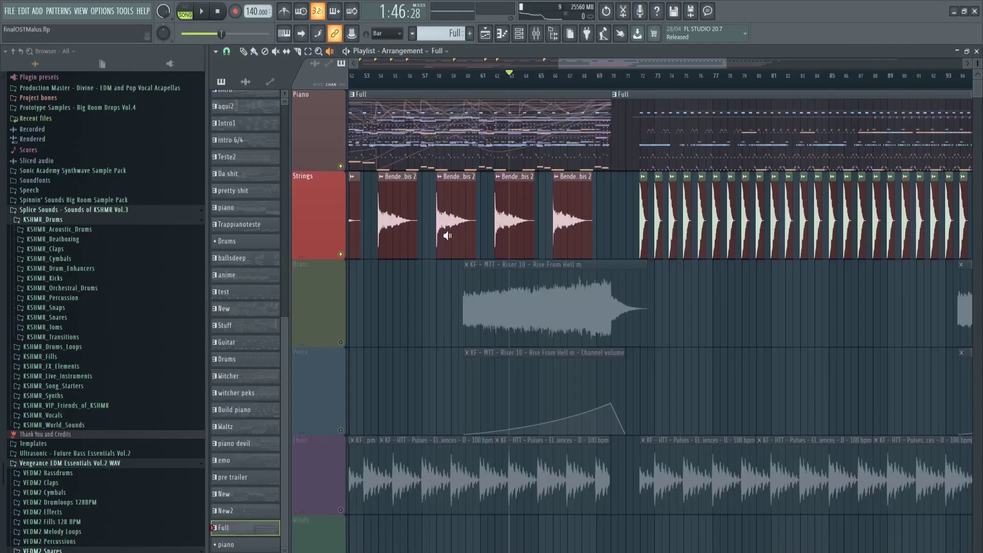
pyautogui.scroll(3, 447, 235)
pyautogui.click(418, 229)
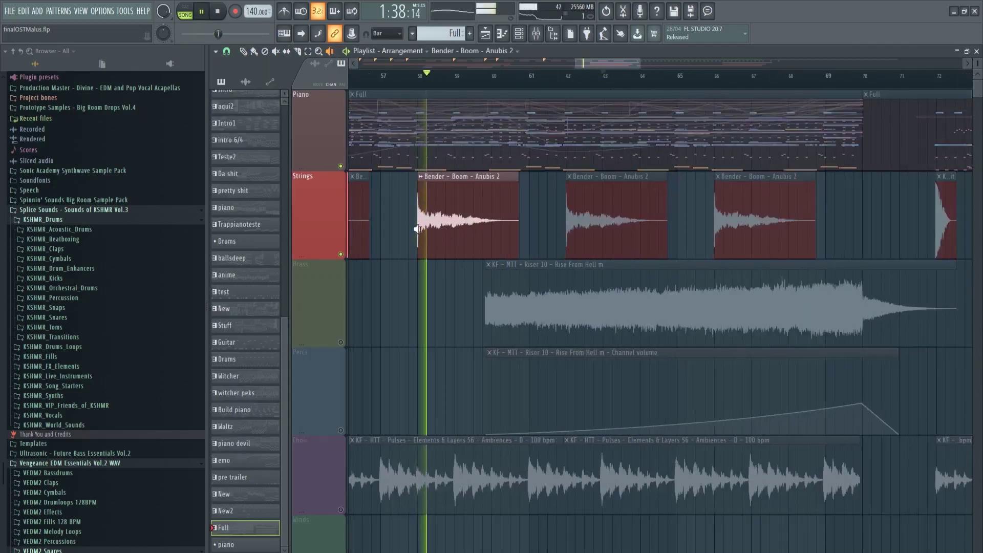
# Step: Unmute the Brass track's Rise From Hell riser and its channel volume automation track, and audition the riser
pyautogui.click(342, 342)
pyautogui.scroll(-7, 399, 302)
pyautogui.scroll(5, 614, 335)
pyautogui.scroll(2, 522, 312)
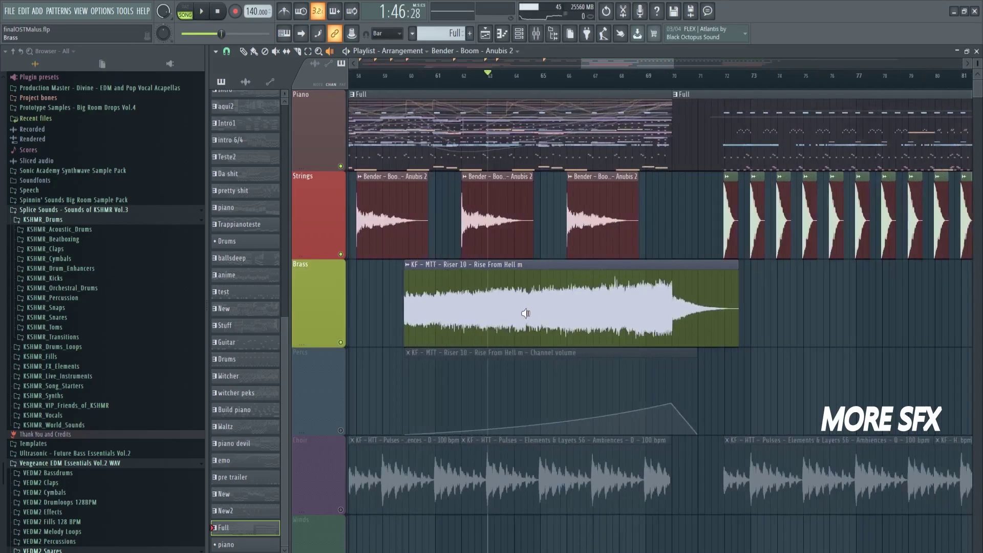
pyautogui.click(340, 430)
pyautogui.click(559, 317)
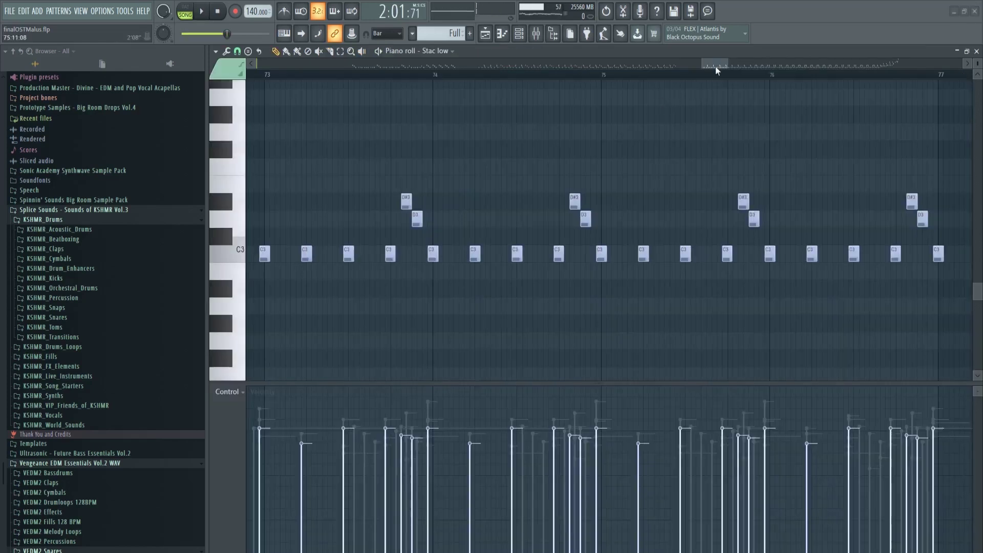
# Step: Examine the Stac low string ostinato and play it from bar 73 into bar 76
pyautogui.scroll(2, 714, 65)
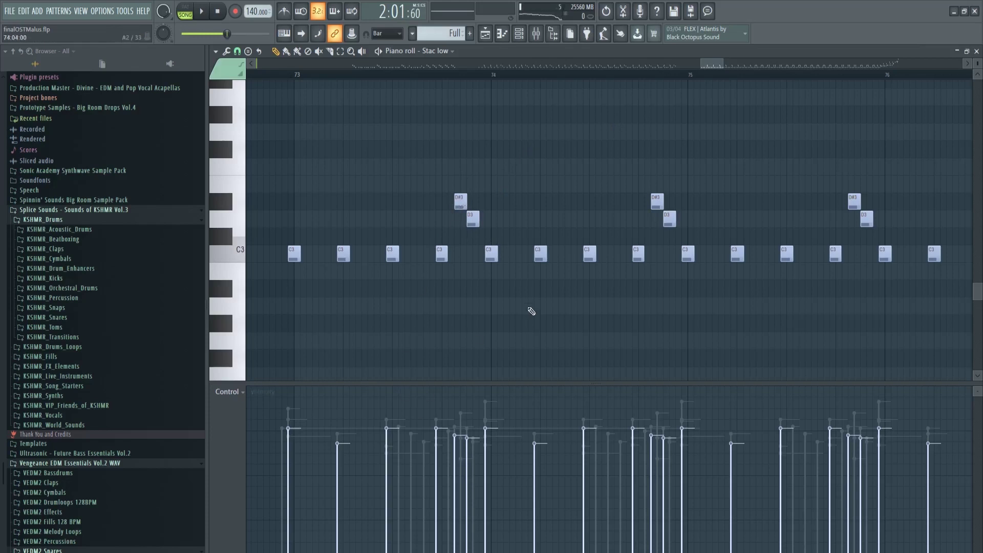
pyautogui.scroll(1, 289, 78)
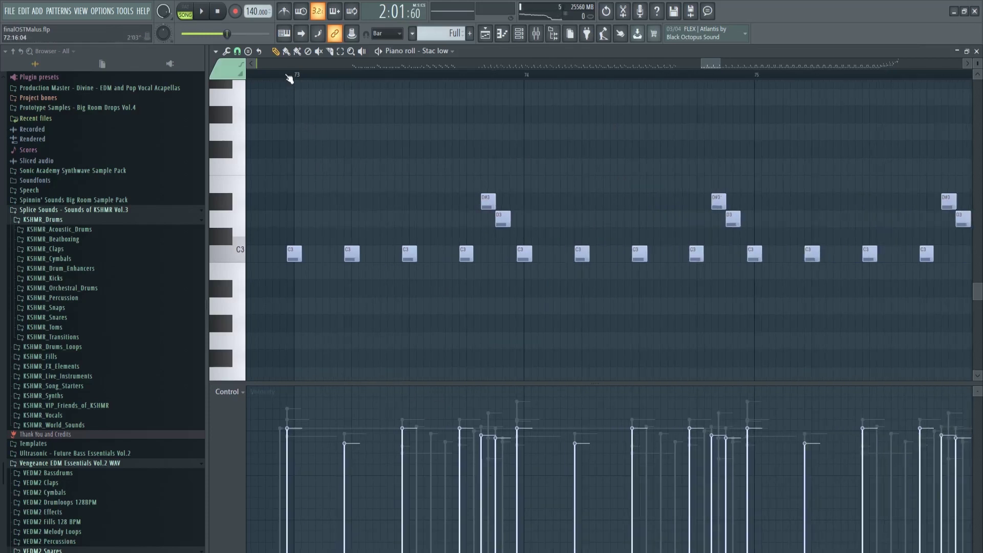
pyautogui.press('space')
pyautogui.scroll(-1, 593, 274)
pyautogui.moveTo(713, 64); pyautogui.dragTo(717, 64)
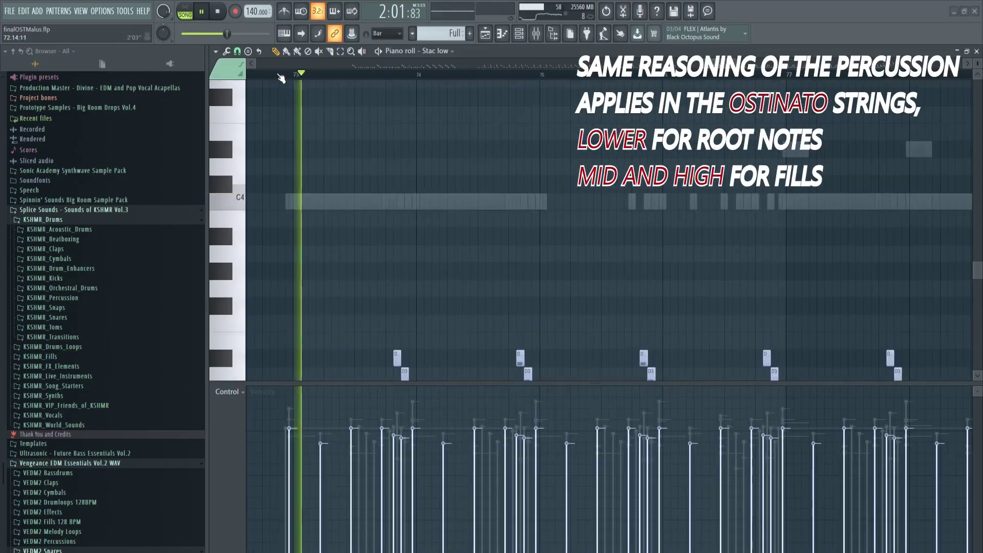
pyautogui.scroll(4, 525, 211)
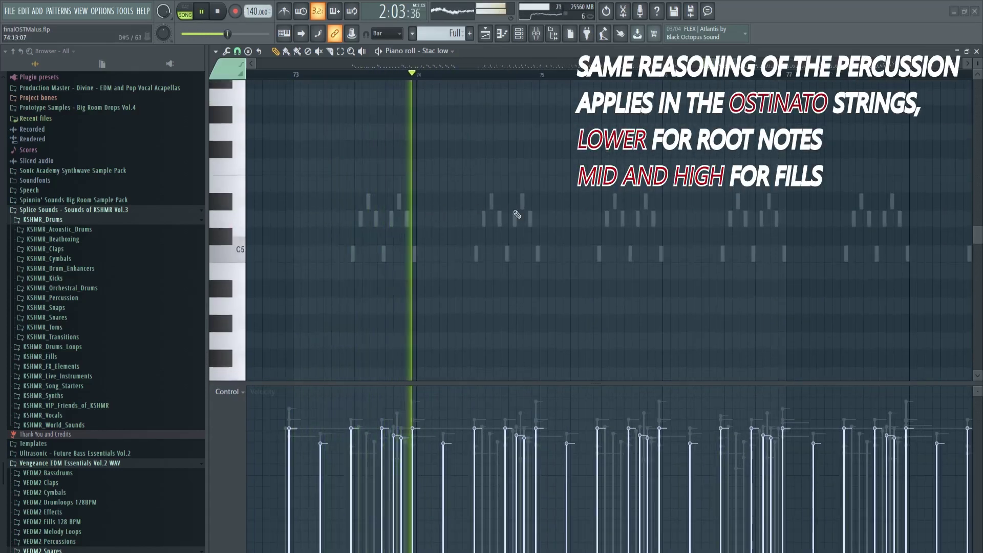
pyautogui.moveTo(727, 65); pyautogui.dragTo(736, 66)
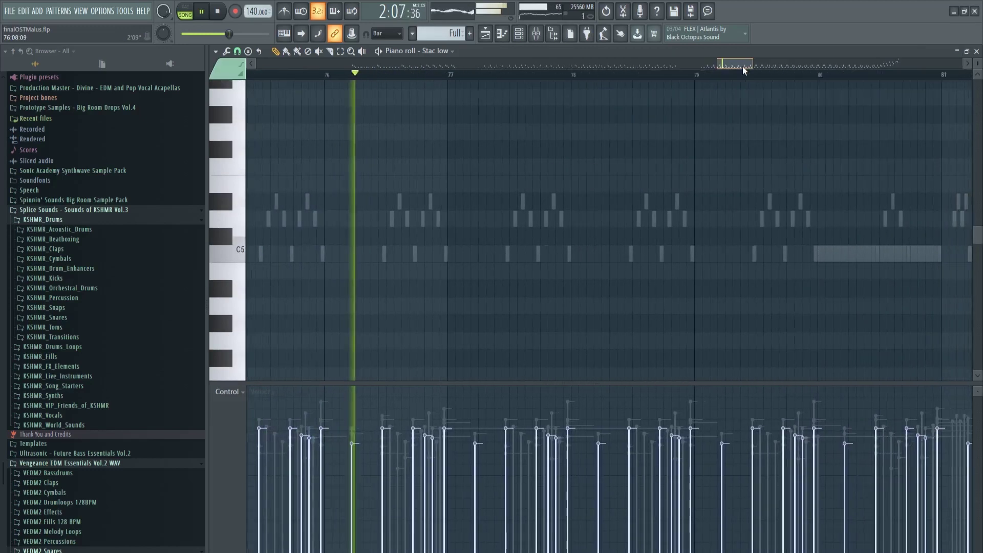
pyautogui.press('space')
# Step: Examine the added Lacri stac chord hits and play them from bar 77
pyautogui.keyDown('ctrl'); pyautogui.scroll(-1, 384, 197); pyautogui.keyUp('ctrl')
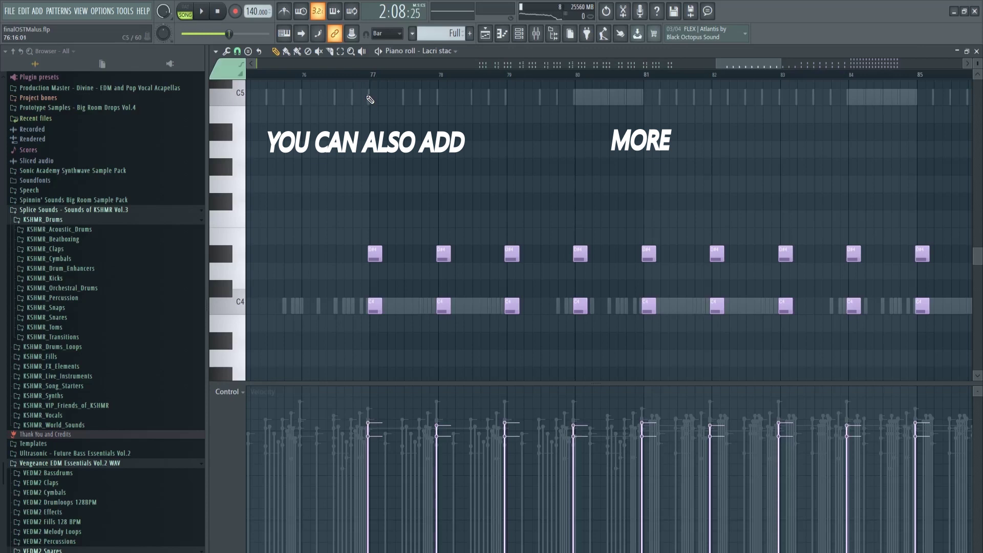
pyautogui.scroll(-1, 369, 99)
pyautogui.keyDown('ctrl'); pyautogui.scroll(1, 369, 99); pyautogui.keyUp('ctrl')
pyautogui.keyDown('ctrl'); pyautogui.scroll(4, 368, 98); pyautogui.keyUp('ctrl')
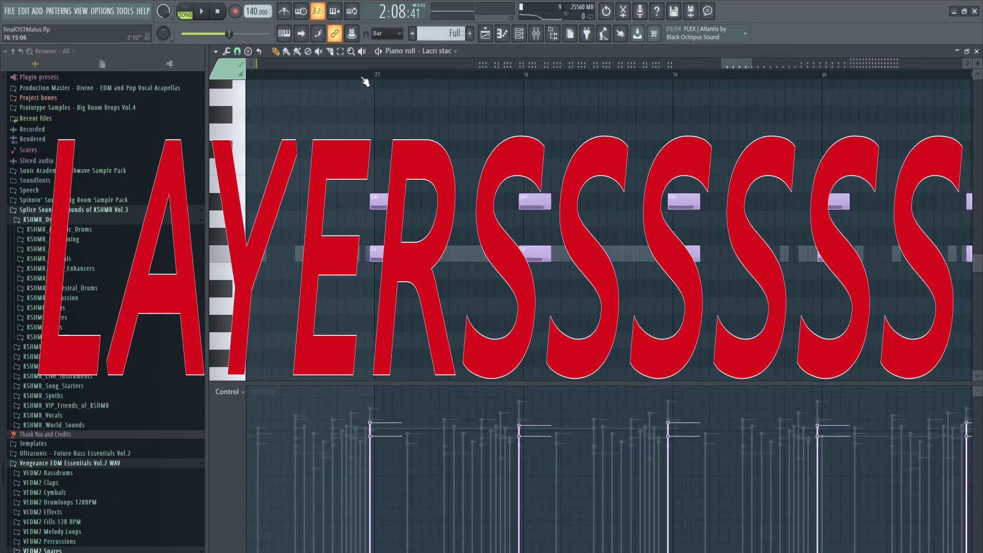
pyautogui.press('space')
pyautogui.moveTo(735, 60); pyautogui.dragTo(758, 63)
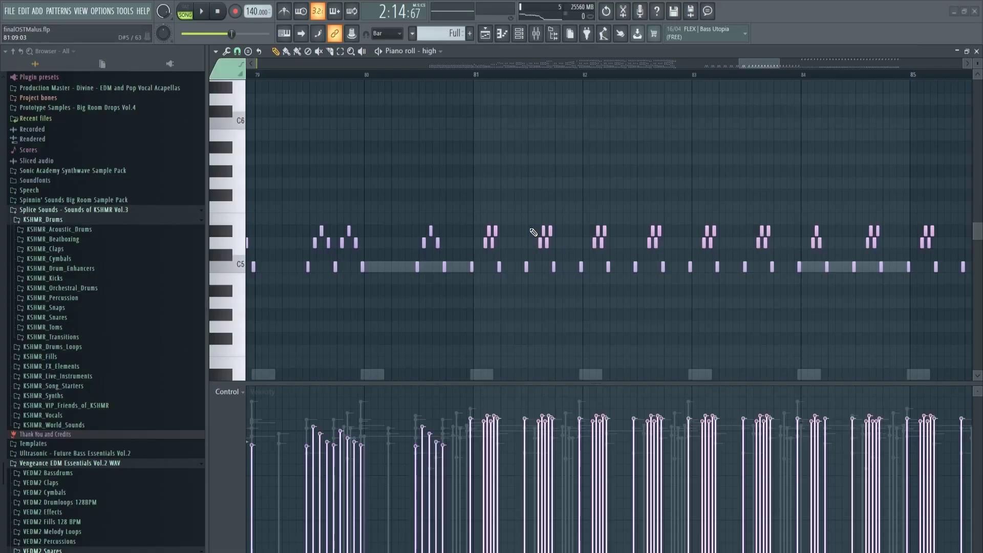
# Step: Examine the repeating short-note pattern of the high string ostinato and play it from bar 81 into bar 83
pyautogui.keyDown('ctrl'); pyautogui.scroll(5, 521, 222); pyautogui.keyUp('ctrl')
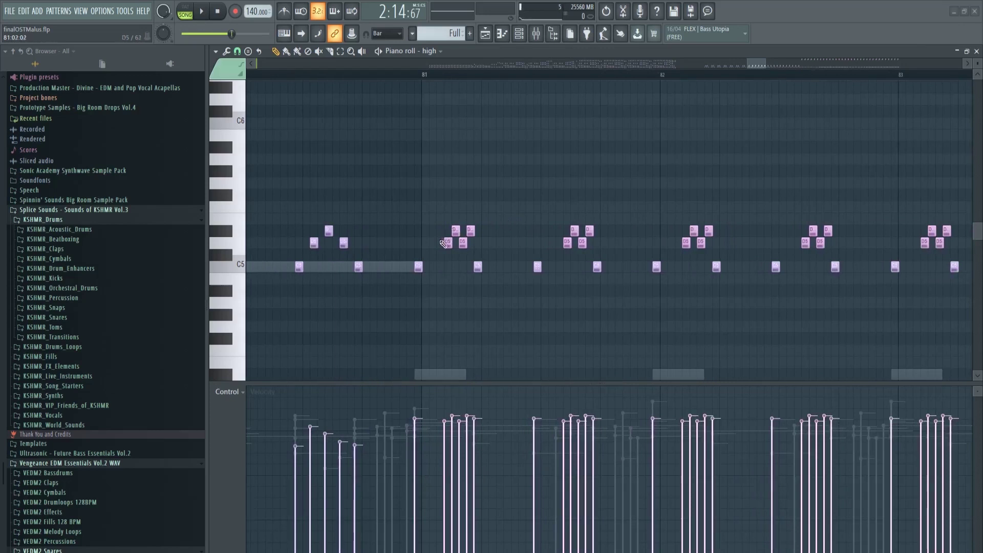
pyautogui.keyDown('ctrl'); pyautogui.scroll(3, 398, 224); pyautogui.keyUp('ctrl')
pyautogui.keyDown('alt'); pyautogui.scroll(1, 441, 137); pyautogui.keyUp('alt')
pyautogui.keyDown('ctrl'); pyautogui.scroll(-2, 446, 126); pyautogui.keyUp('ctrl')
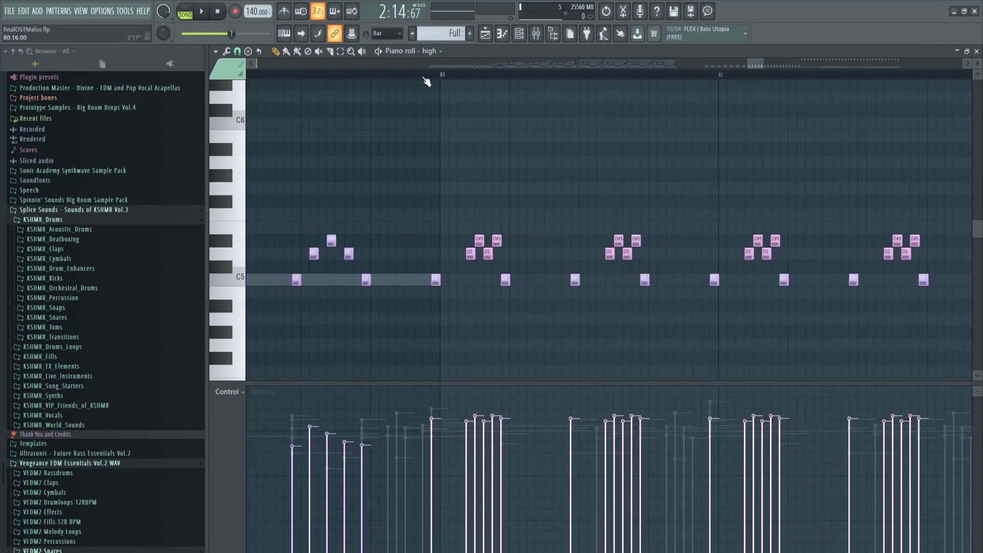
pyautogui.press('space')
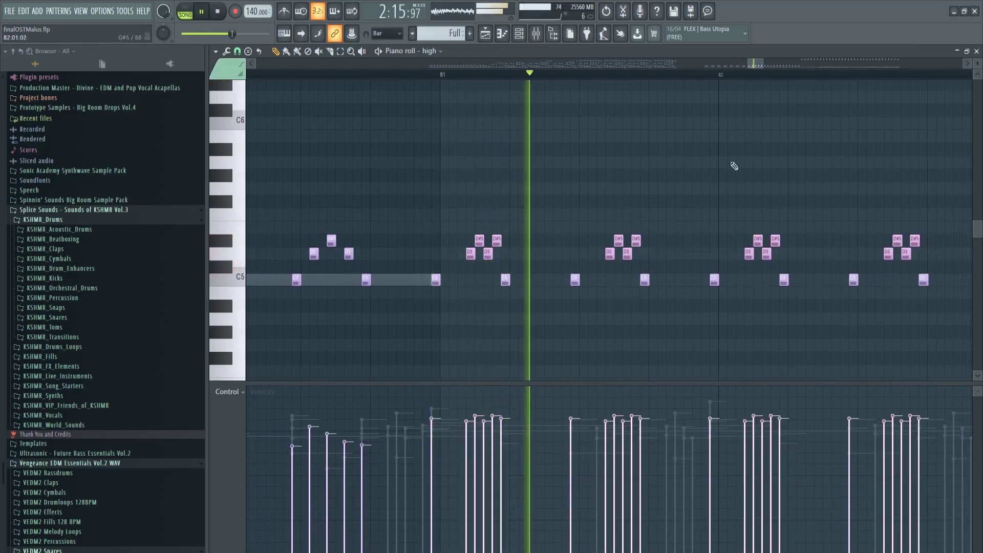
pyautogui.moveTo(757, 66); pyautogui.dragTo(775, 64)
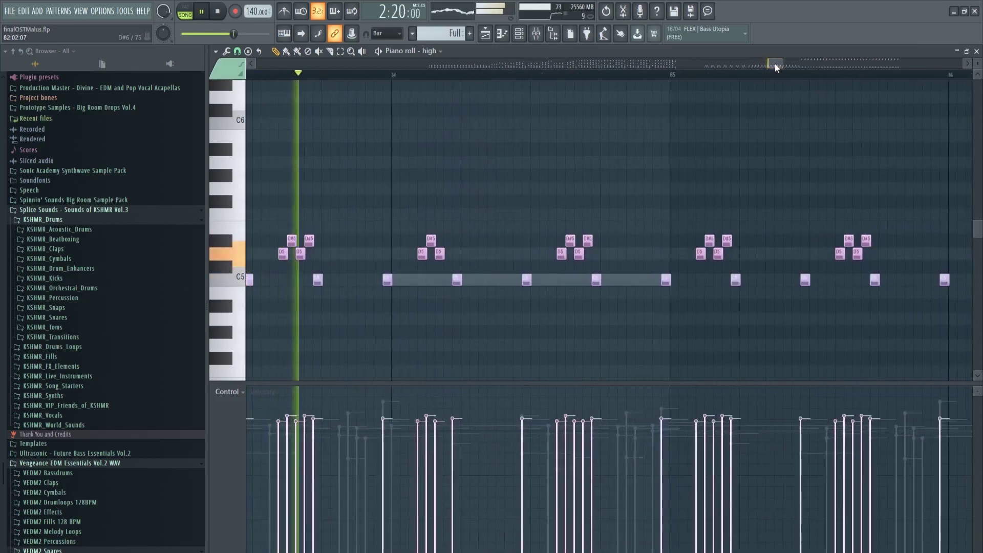
pyautogui.keyDown('ctrl'); pyautogui.scroll(-1, 800, 212); pyautogui.keyUp('ctrl')
pyautogui.press('space')
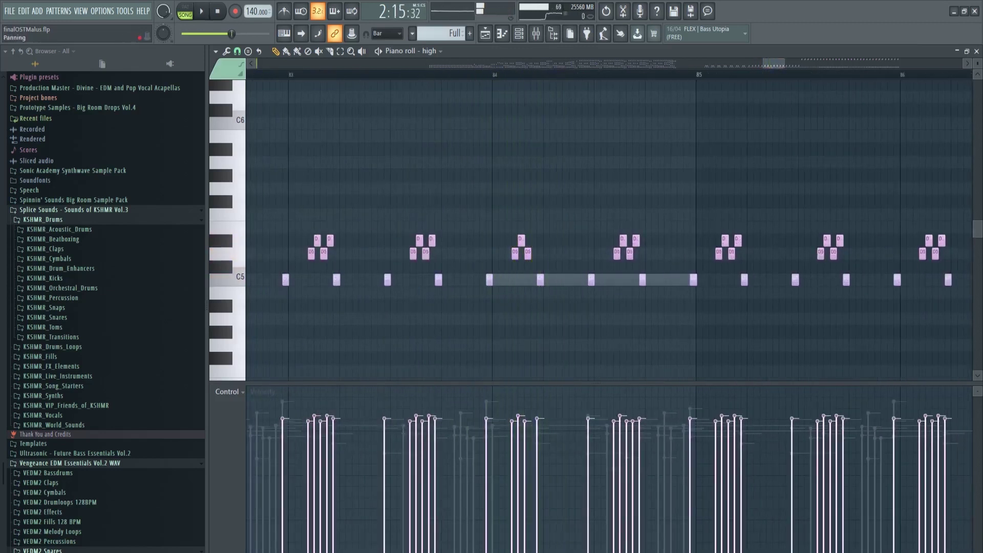
# Step: Replay the high string ostinato from around bar 81 into bar 82
pyautogui.keyDown('ctrl'); pyautogui.scroll(-2, 575, 191); pyautogui.keyUp('ctrl')
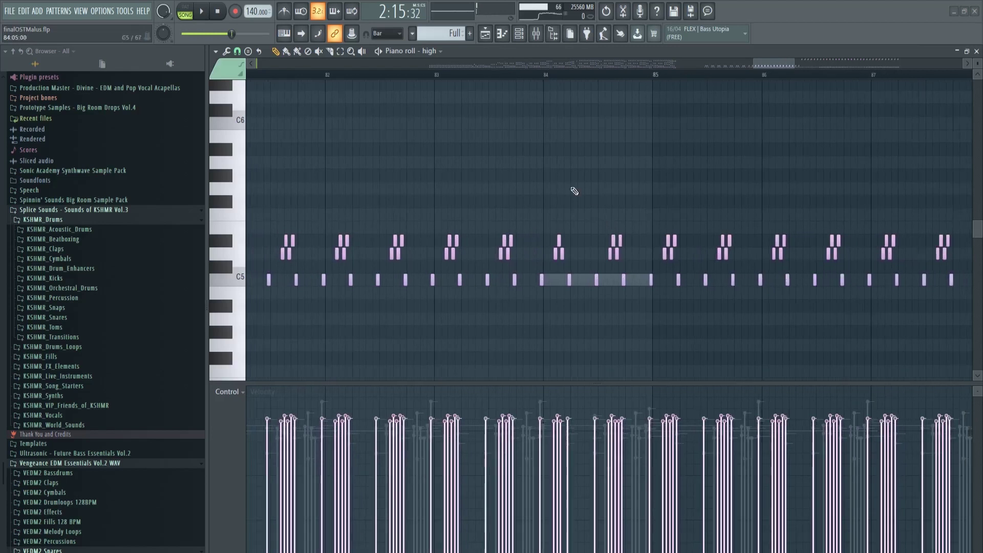
pyautogui.keyDown('ctrl'); pyautogui.scroll(-2, 595, 83); pyautogui.keyUp('ctrl')
pyautogui.press('space')
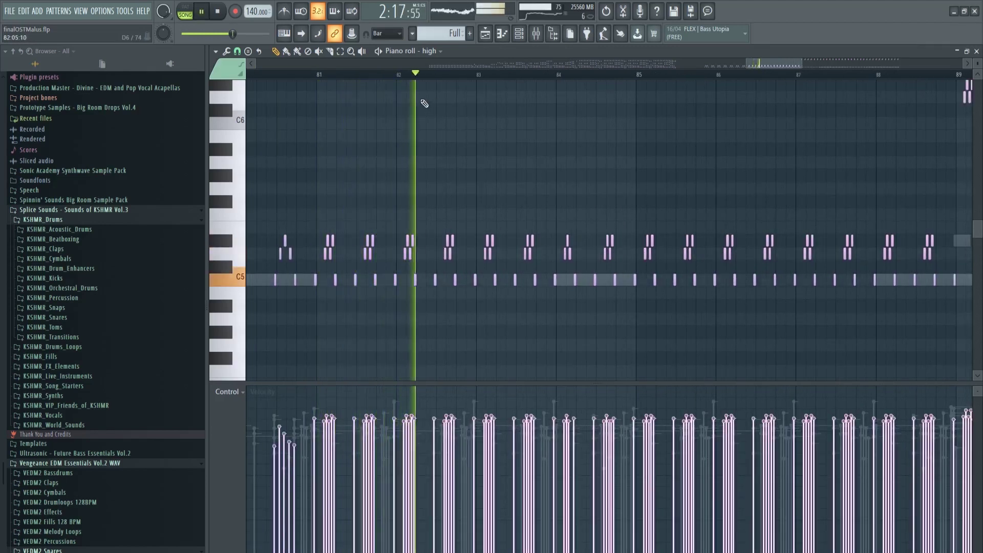
pyautogui.press('space')
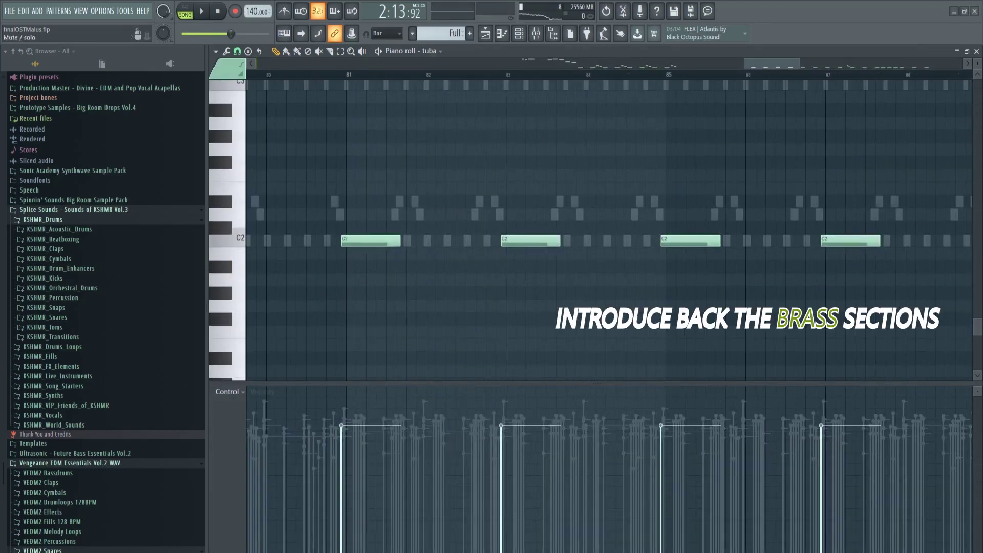
# Step: Examine the tuba's sustained C2 notes and play them from just before bar 81
pyautogui.scroll(2, 338, 108)
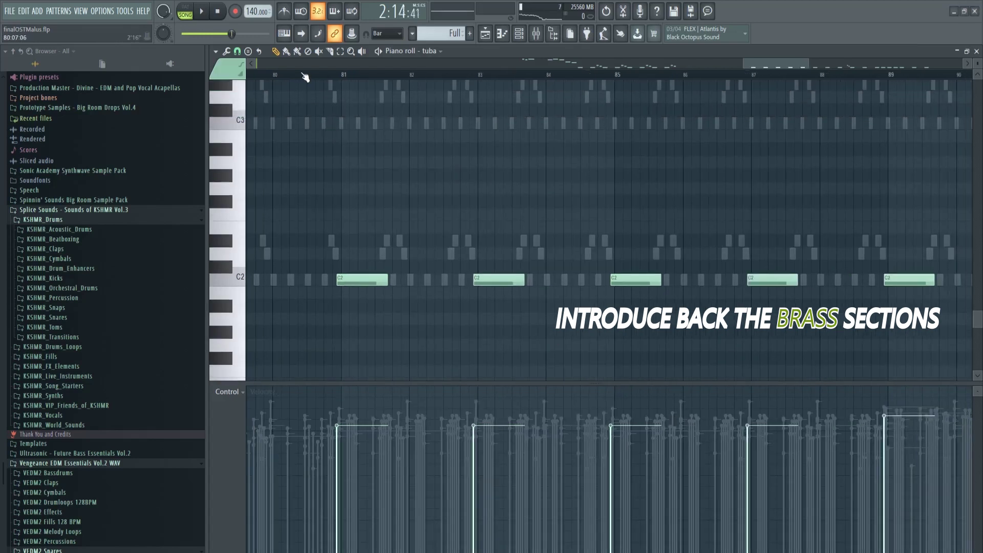
pyautogui.scroll(-2, 348, 215)
pyautogui.keyDown('ctrl'); pyautogui.scroll(2, 335, 266); pyautogui.keyUp('ctrl')
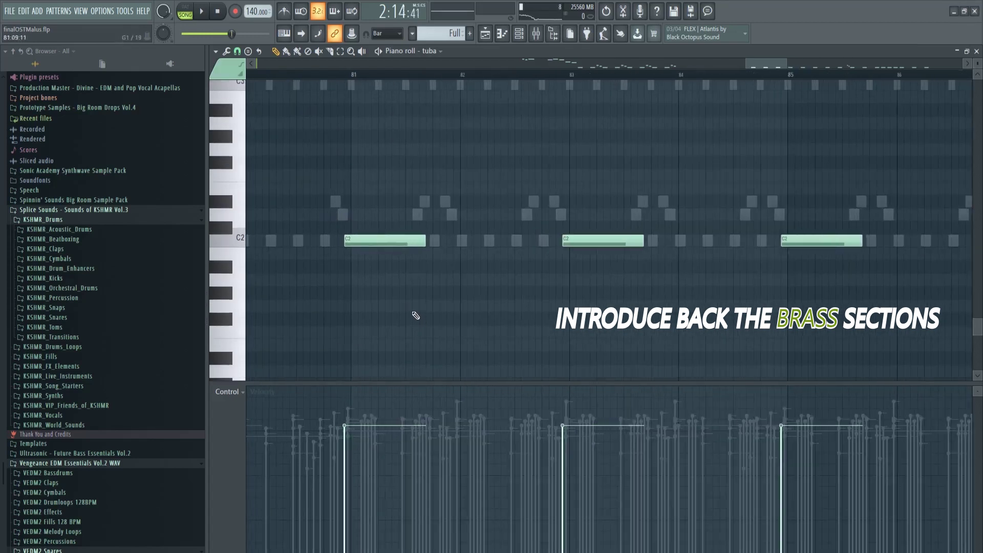
pyautogui.keyDown('ctrl'); pyautogui.scroll(-2, 416, 312); pyautogui.keyUp('ctrl')
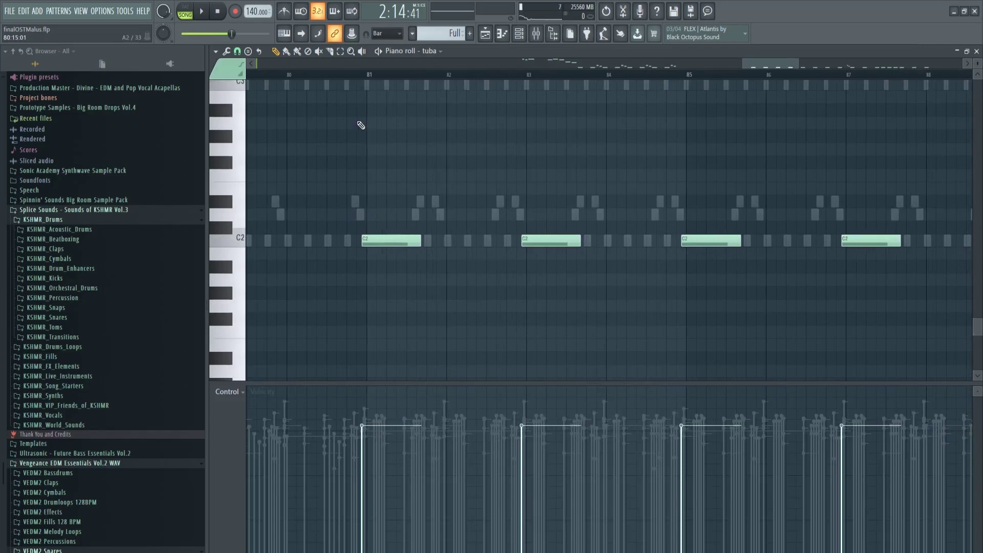
pyautogui.press('space')
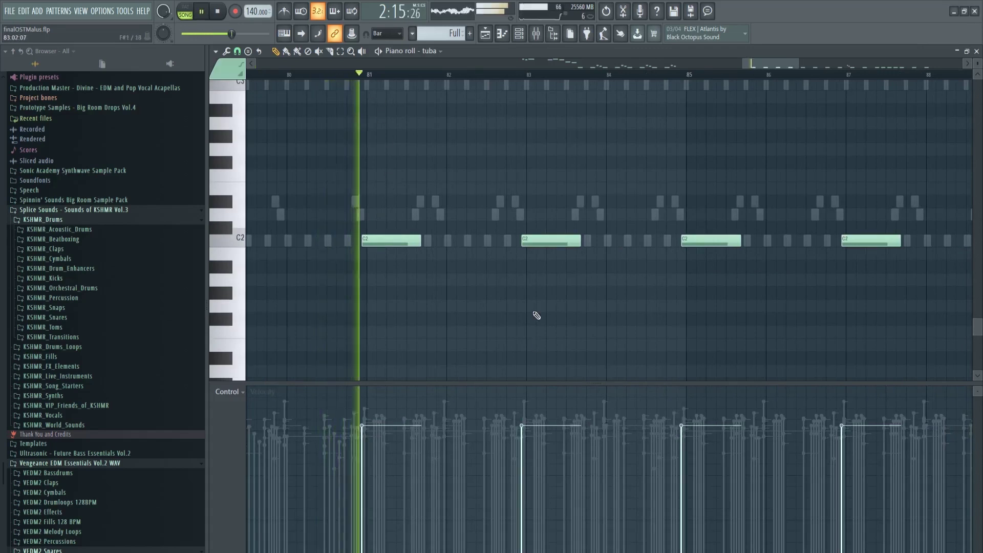
pyautogui.moveTo(773, 63); pyautogui.dragTo(777, 67)
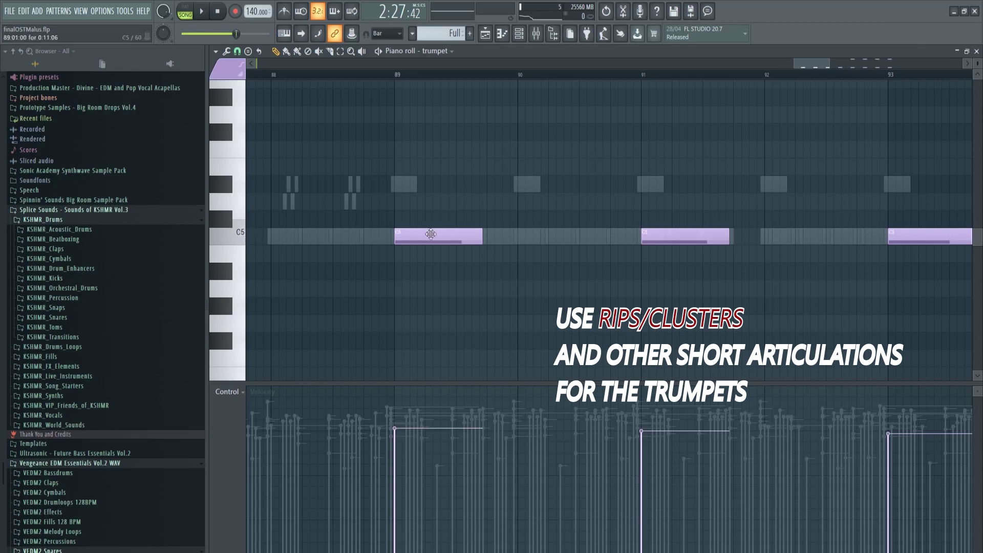
# Step: Preview the trumpet's C5 articulation and play the trumpet part from just before bar 89
pyautogui.scroll(1, 430, 369)
pyautogui.scroll(1, 440, 348)
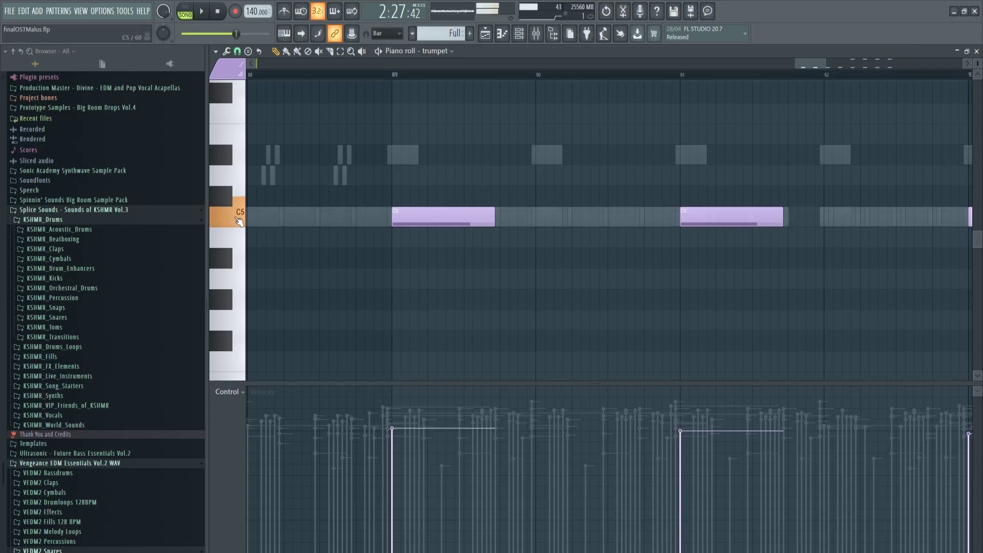
pyautogui.scroll(-2, 886, 120)
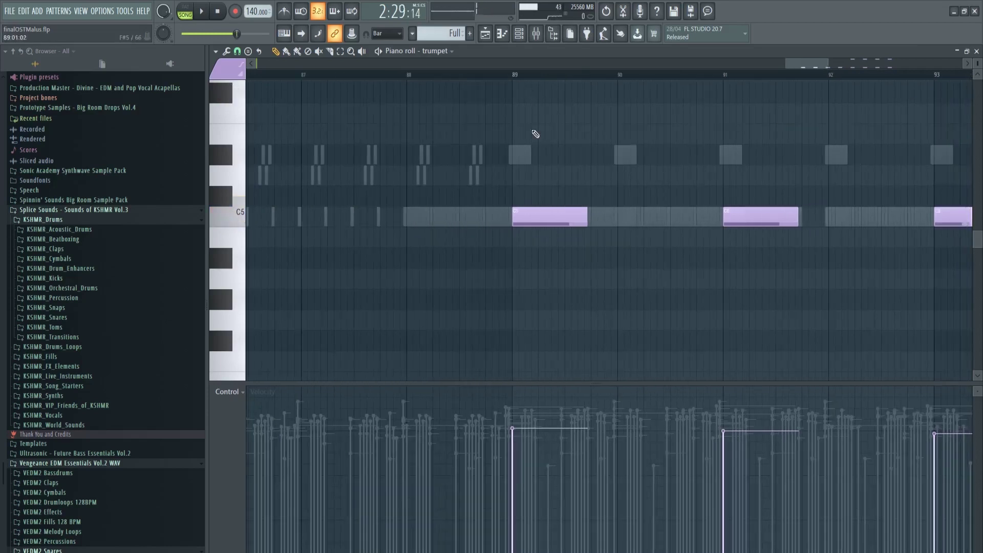
pyautogui.press('space')
pyautogui.moveTo(816, 58); pyautogui.dragTo(827, 60)
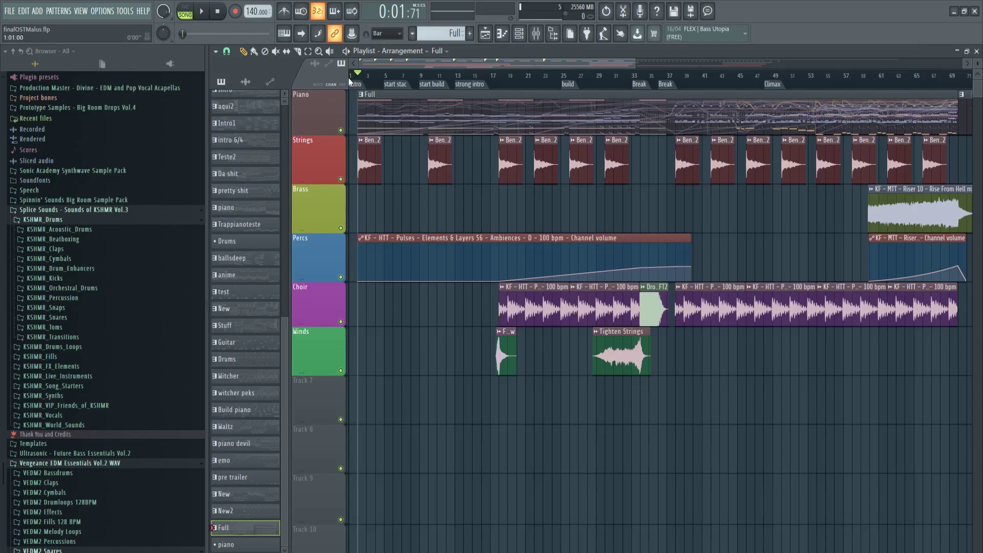
# Step: Play the full arrangement from bar 1 and open the Piano1 notes in the piano roll
pyautogui.press('space')
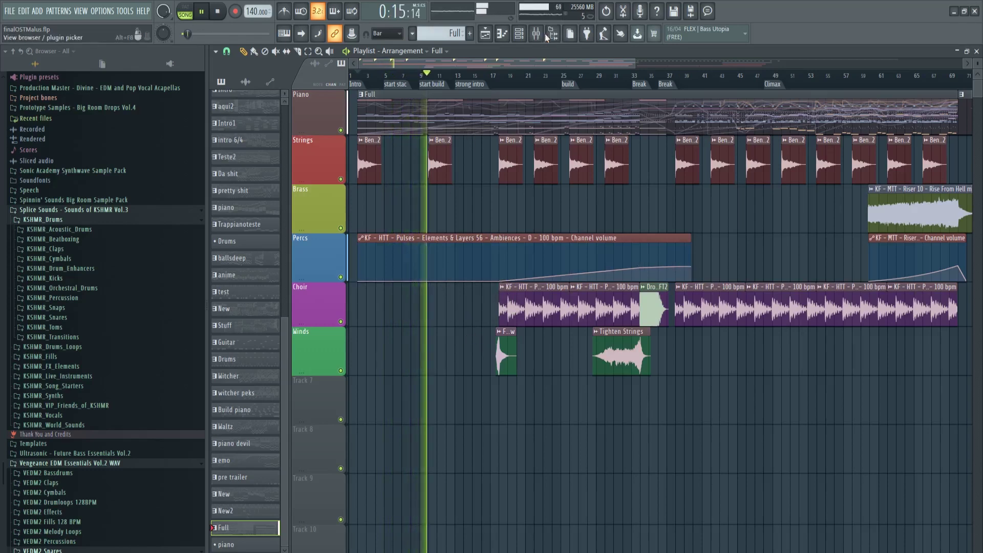
pyautogui.click(519, 34)
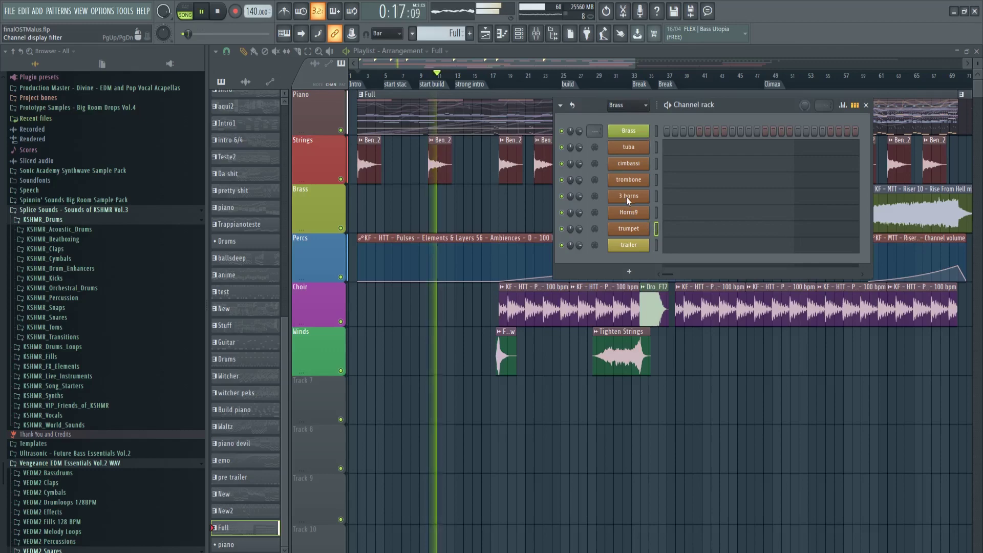
pyautogui.press('F7')
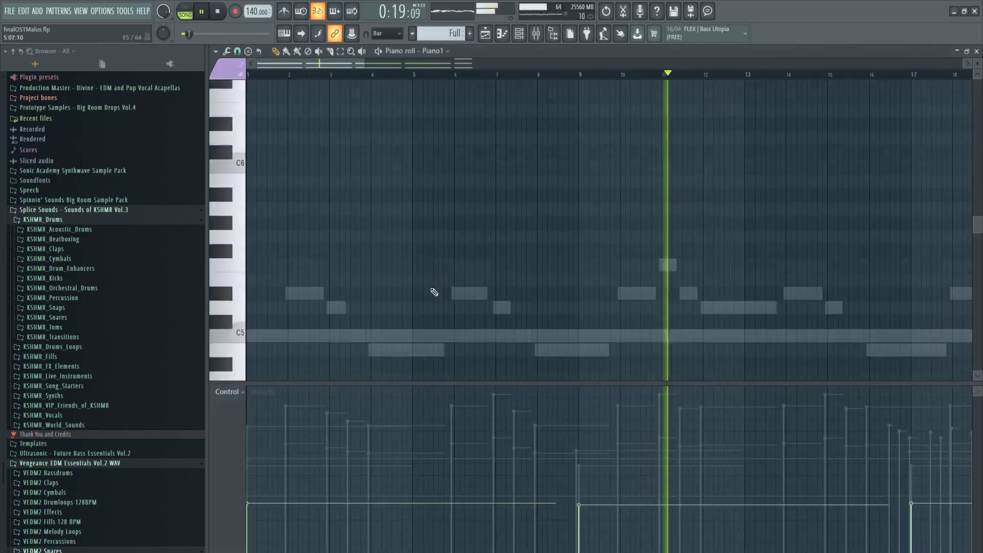
# Step: Select the four Piano1 C2 and C3 note pairs before bar 33 and shorten them to about 2.7 bars
pyautogui.scroll(-6, 435, 291)
pyautogui.scroll(-7, 439, 286)
pyautogui.scroll(-4, 414, 241)
pyautogui.hotkey('ctrl', 'a')
pyautogui.scroll(1, 599, 325)
pyautogui.scroll(-3, 618, 346)
pyautogui.moveTo(527, 342); pyautogui.dragTo(281, 114)
pyautogui.scroll(5, 549, 202)
pyautogui.moveTo(558, 145); pyautogui.dragTo(403, 167)
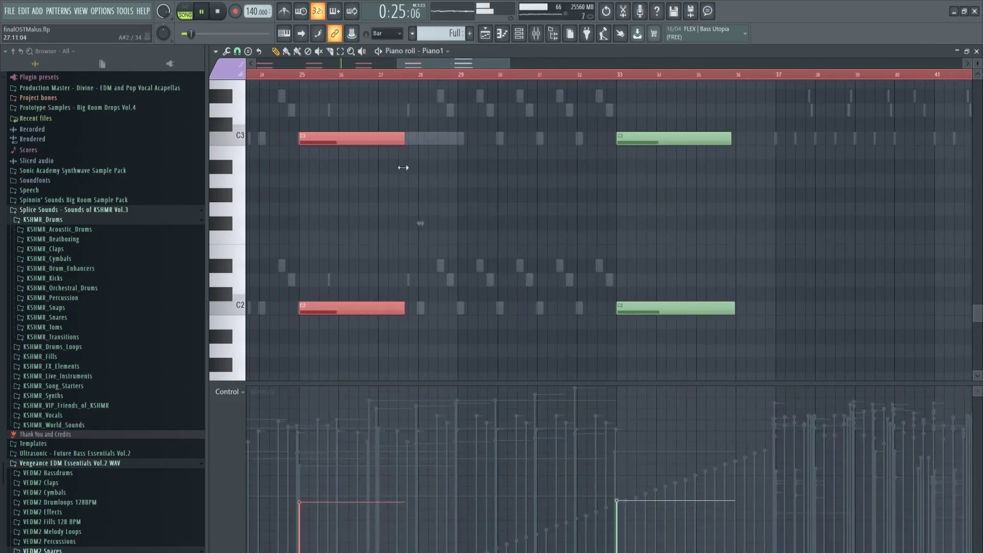
pyautogui.scroll(-6, 437, 243)
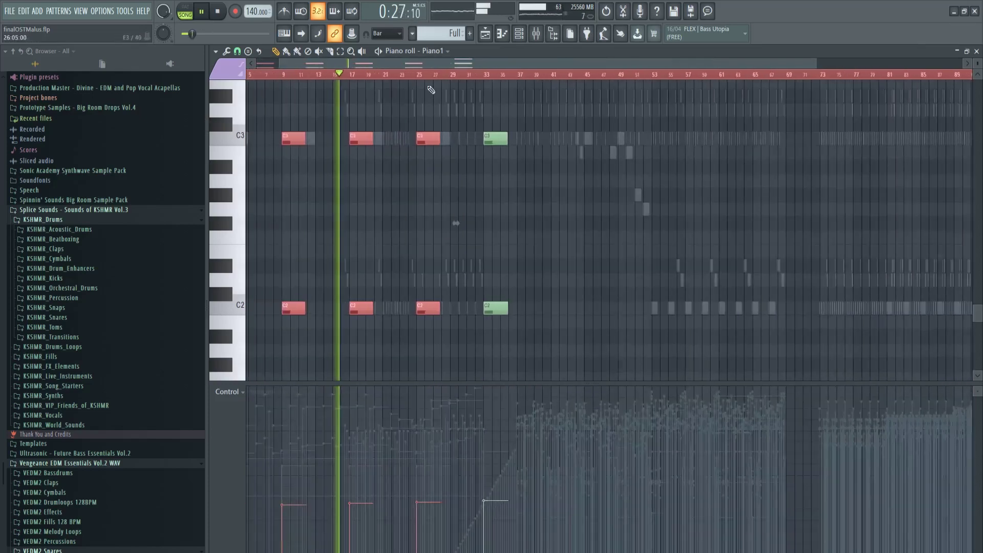
# Step: Reselect the four Piano1 C2 and C3 note pairs before bar 33, trim them to about two bars, and clear the selection
pyautogui.moveTo(441, 66); pyautogui.dragTo(410, 66)
pyautogui.rightClick(476, 224)
pyautogui.scroll(3, 479, 226)
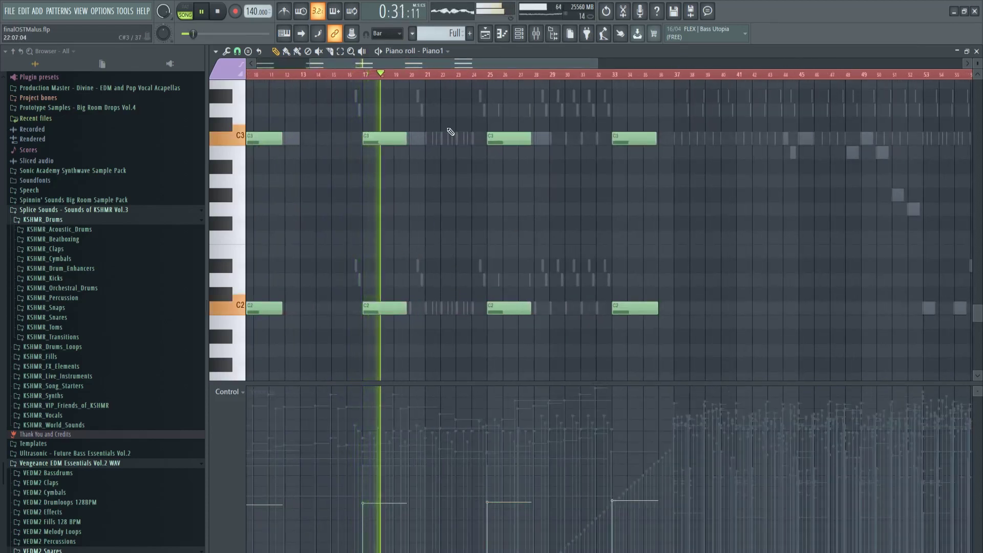
pyautogui.scroll(5, 602, 245)
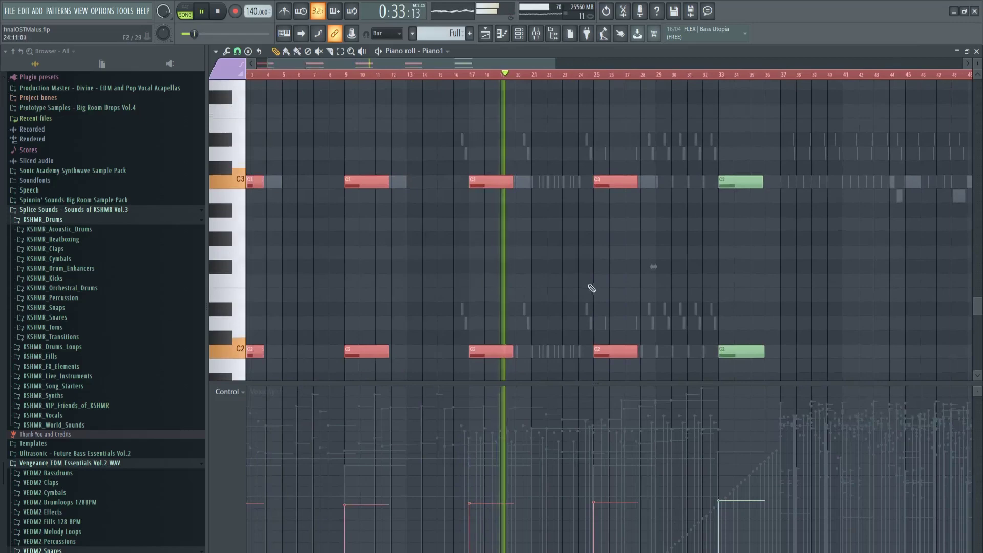
pyautogui.moveTo(514, 152); pyautogui.dragTo(453, 144)
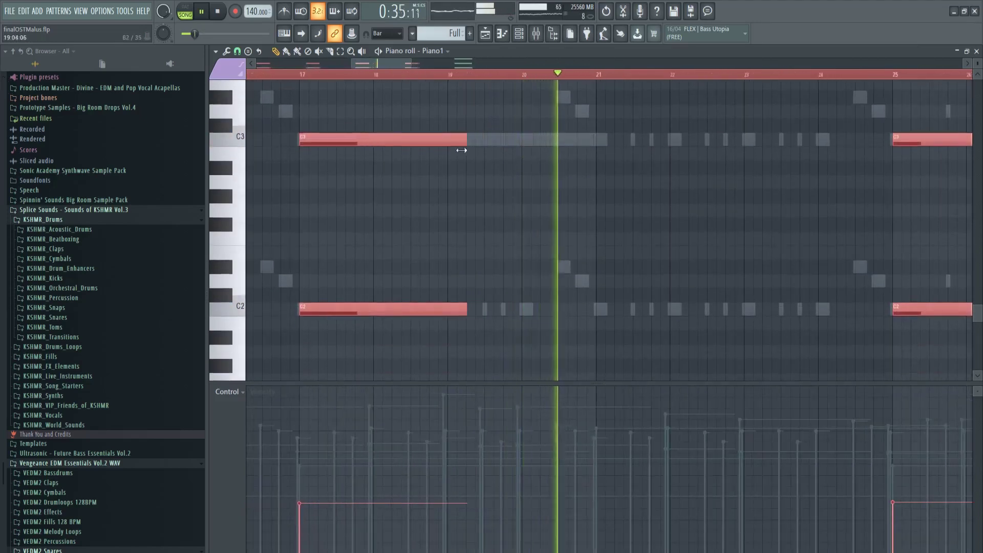
pyautogui.scroll(-3, 478, 142)
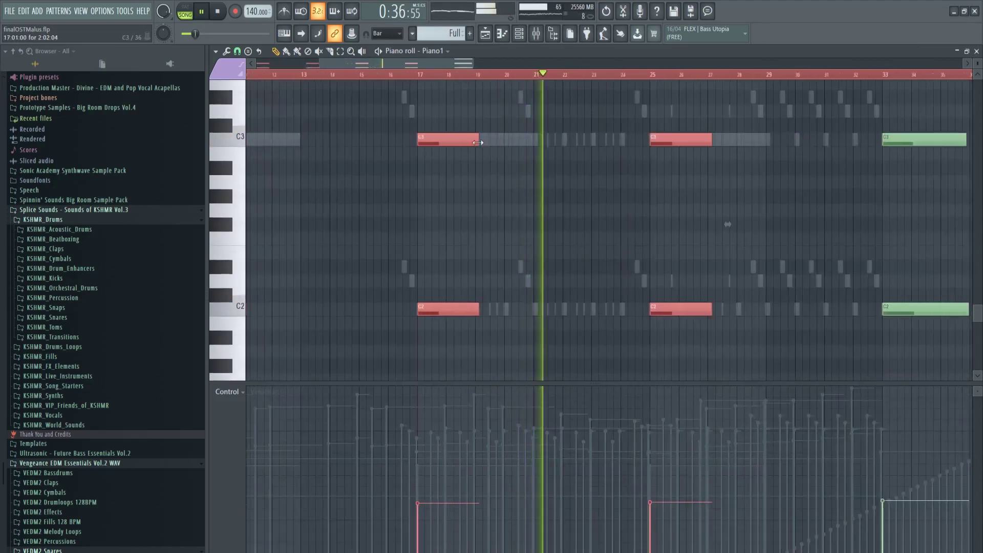
pyautogui.click(522, 220)
pyautogui.scroll(-4, 457, 71)
pyautogui.scroll(3, 558, 289)
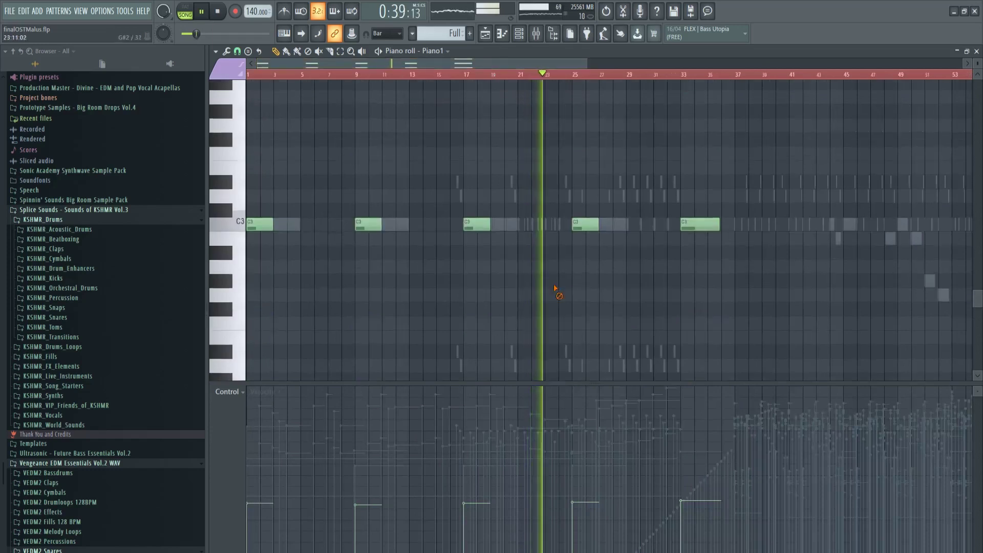
pyautogui.scroll(-2, 635, 279)
pyautogui.scroll(-1, 632, 273)
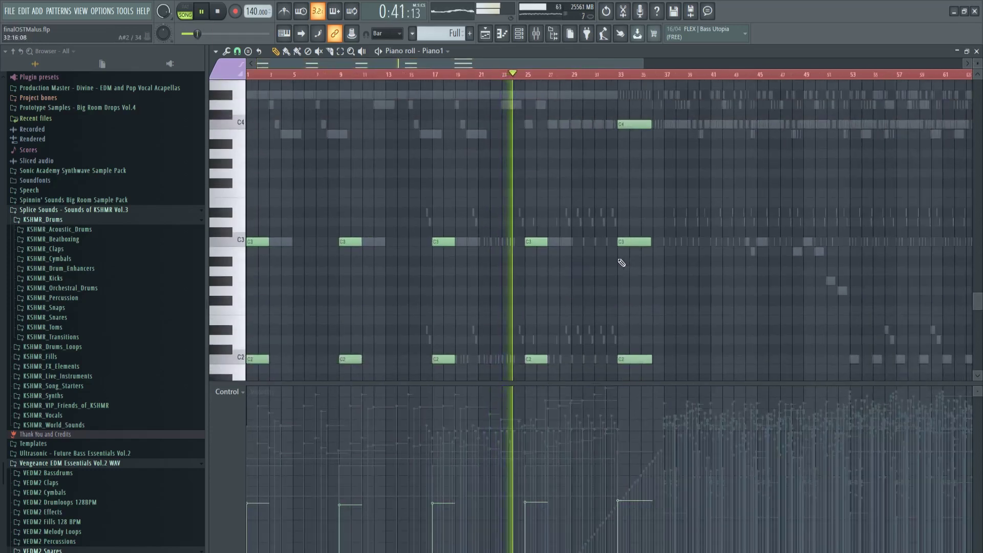
# Step: Select the Piano1 C2, C3 and C4 notes at bar 33, shorten them to about 2.7 bars, and clear the selection
pyautogui.scroll(4, 635, 262)
pyautogui.moveTo(630, 94); pyautogui.dragTo(661, 380)
pyautogui.click(699, 302)
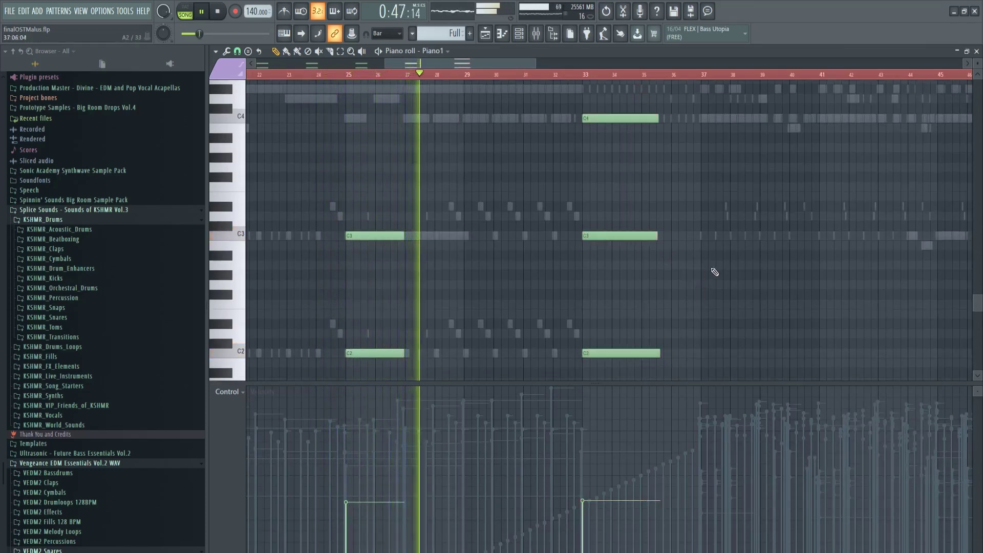
# Step: Close the Piano1 piano roll and the channel rack to return to the full playlist arrangement
pyautogui.click(977, 51)
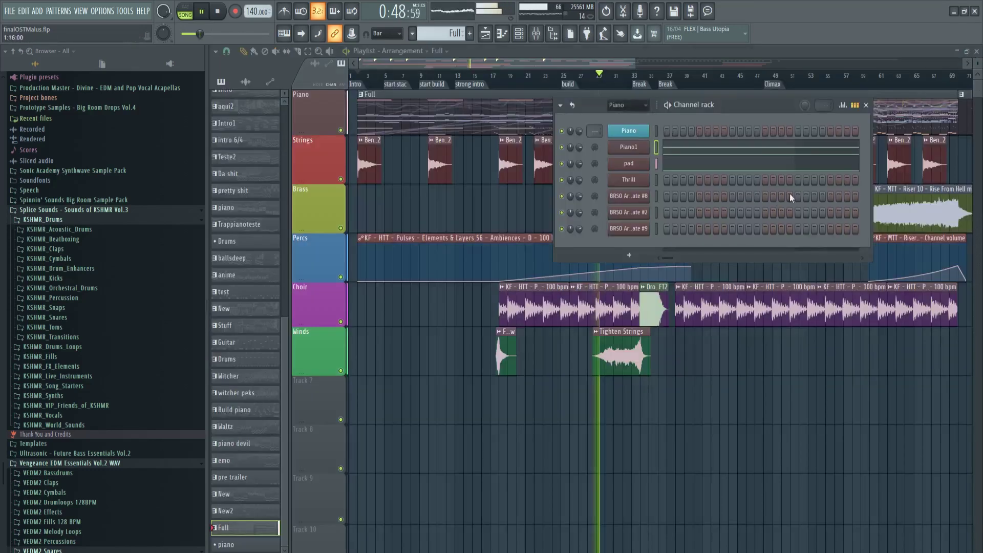
pyautogui.rightClick(693, 417)
pyautogui.scroll(-1, 689, 386)
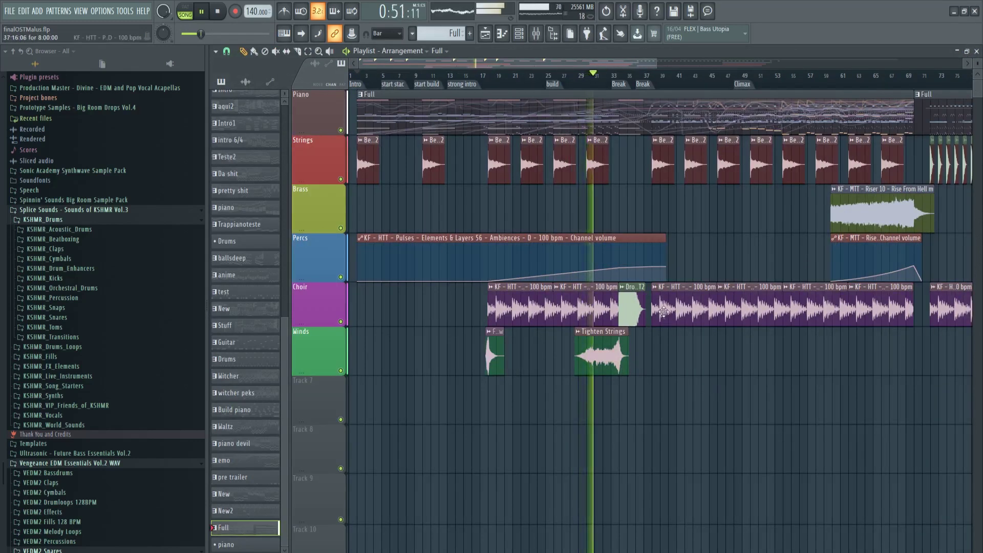
# Step: Follow the playback in the playlist through the Break markers, examining the clips up to the Climax marker
pyautogui.moveTo(622, 66); pyautogui.dragTo(650, 61)
pyautogui.scroll(-2, 682, 158)
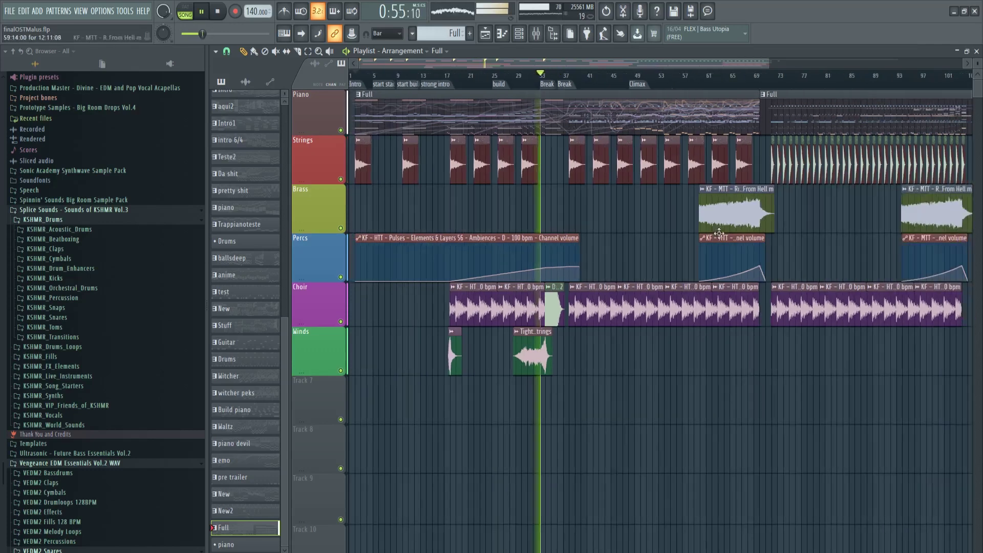
pyautogui.moveTo(978, 63); pyautogui.dragTo(978, 60)
pyautogui.scroll(3, 586, 264)
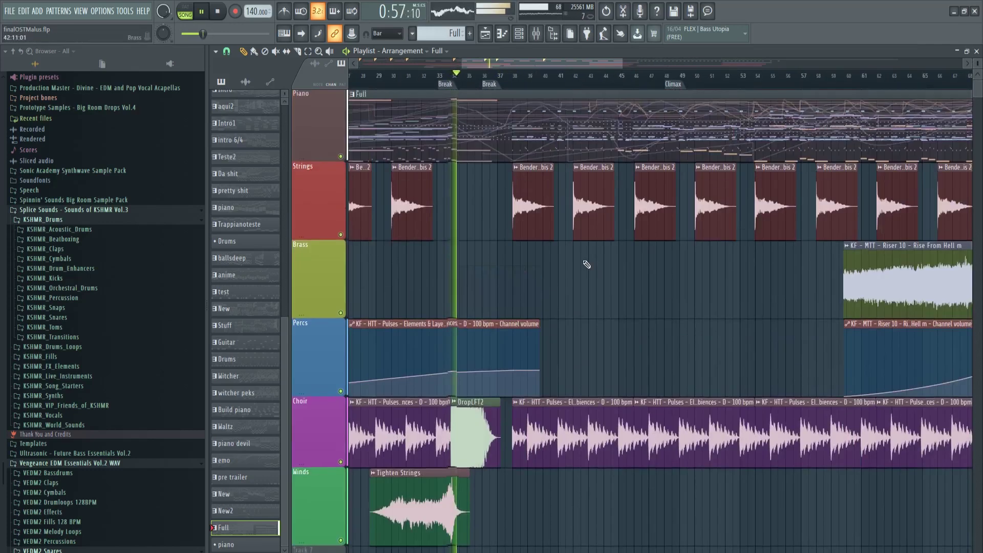
pyautogui.scroll(2, 538, 261)
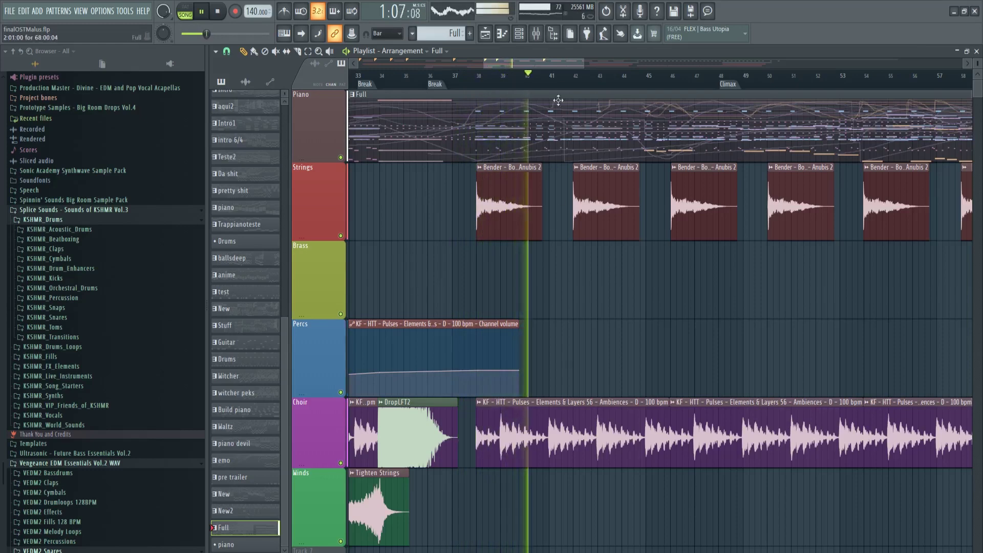
pyautogui.moveTo(558, 67); pyautogui.dragTo(567, 66)
pyautogui.scroll(2, 658, 259)
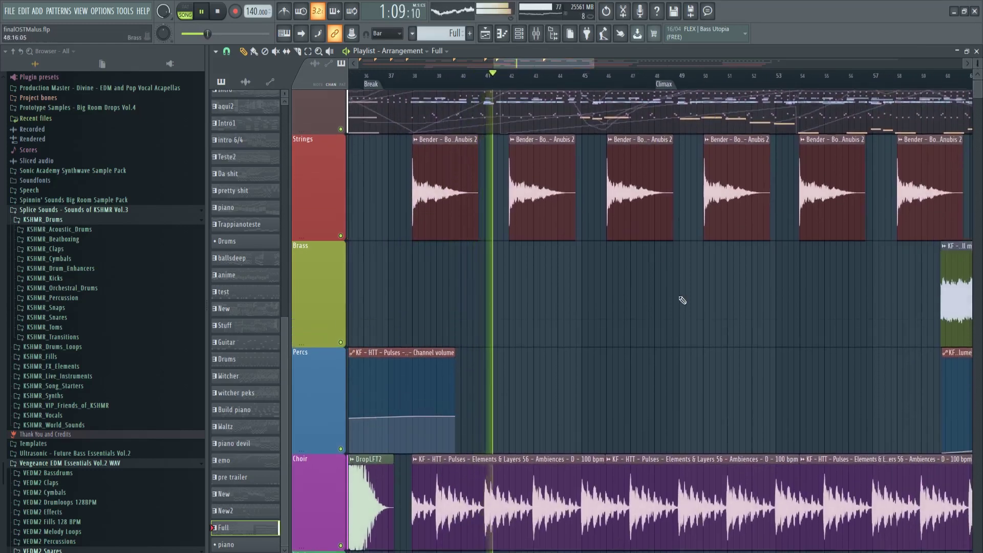
pyautogui.scroll(2, 699, 359)
pyautogui.scroll(3, 704, 372)
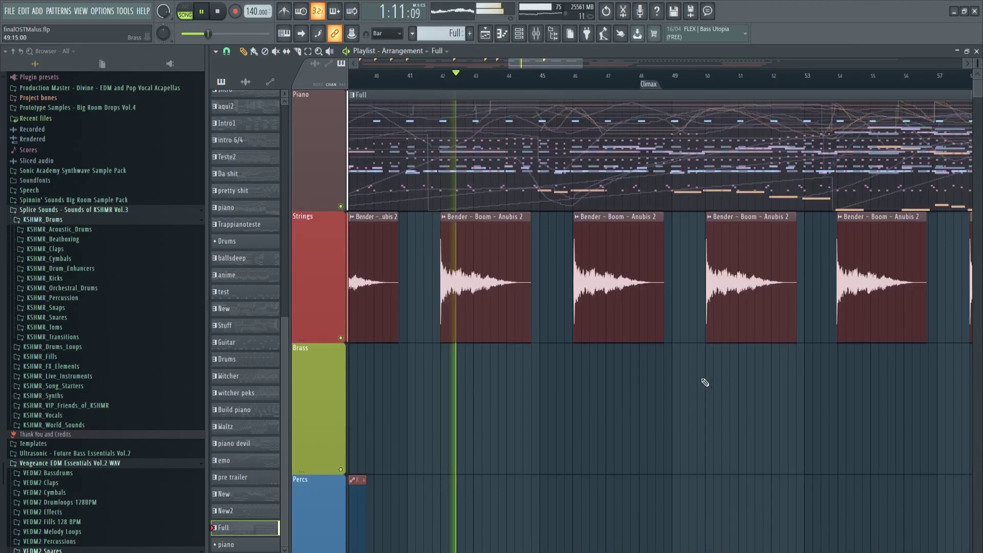
pyautogui.scroll(-2, 703, 379)
pyautogui.moveTo(566, 61); pyautogui.dragTo(586, 61)
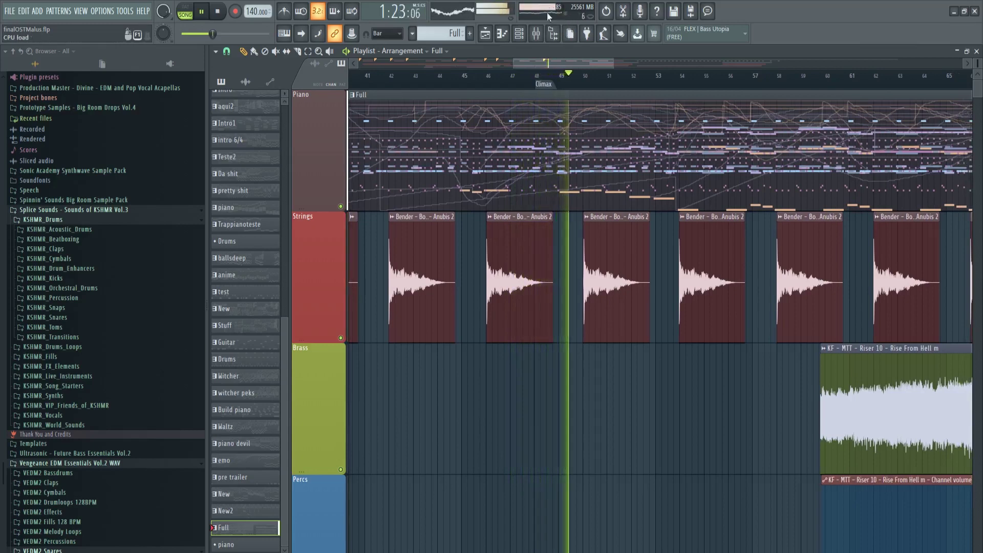
# Step: Follow the playback through the climax section, examining the Bender boom hits and the first Riser 10 clip up to bar 69
pyautogui.moveTo(540, 62); pyautogui.dragTo(559, 64)
pyautogui.scroll(-1, 578, 70)
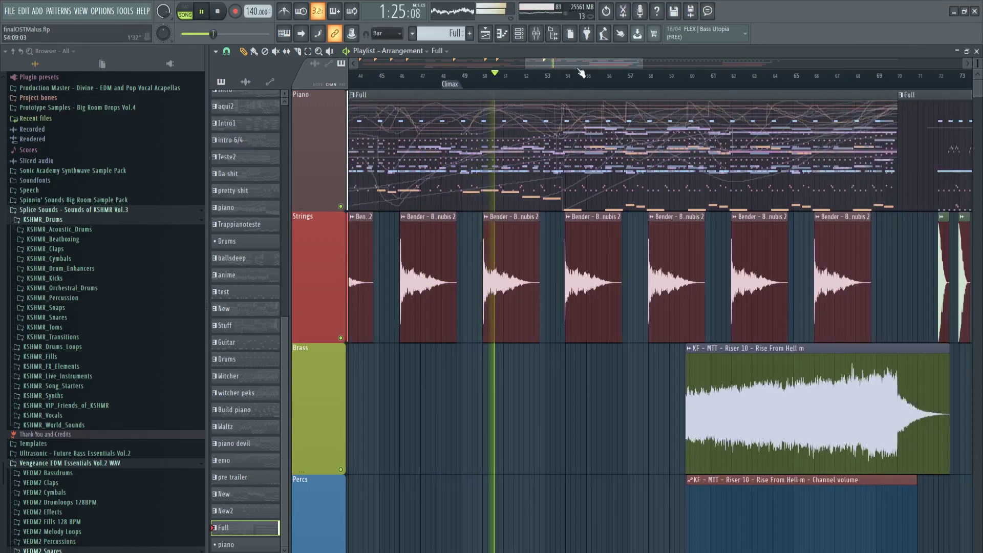
pyautogui.moveTo(579, 63); pyautogui.dragTo(610, 63)
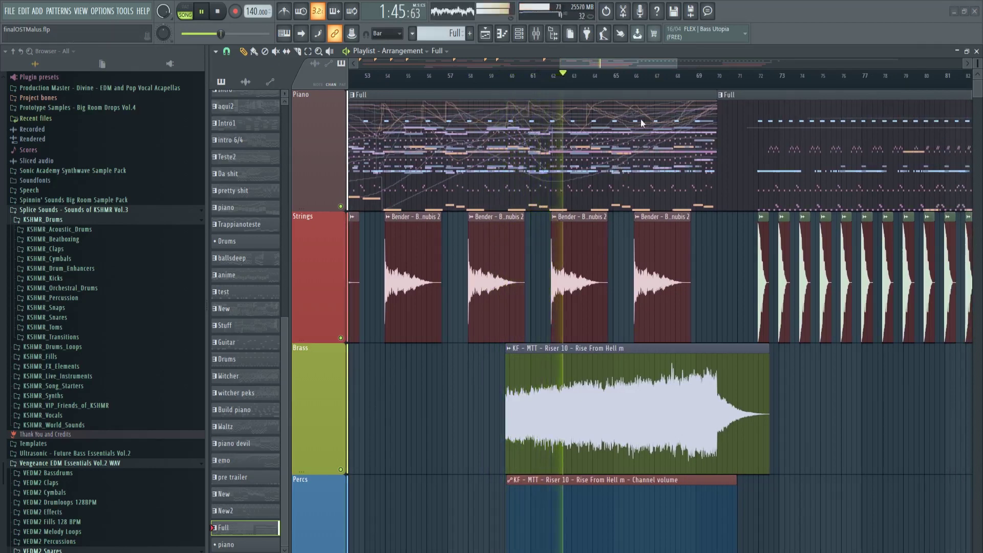
pyautogui.scroll(-2, 628, 77)
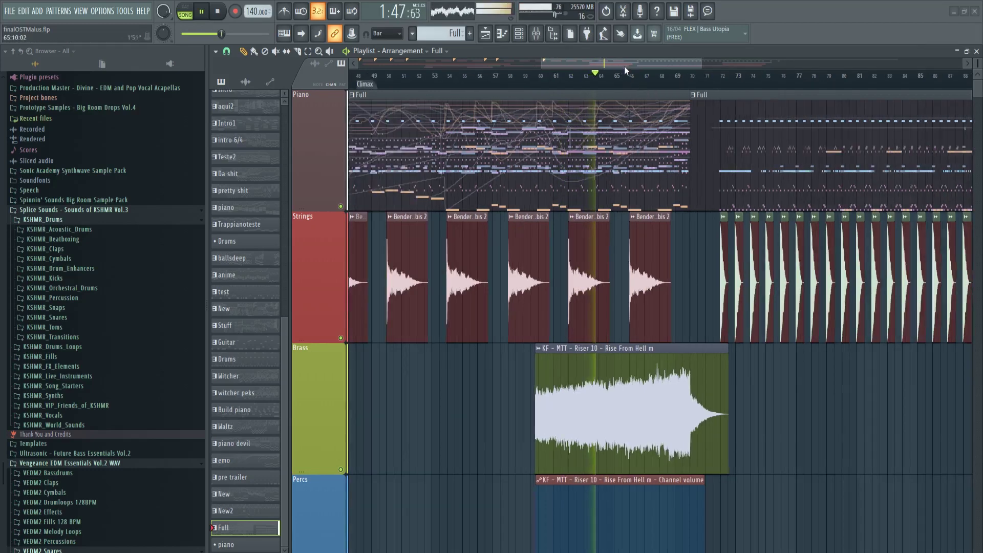
pyautogui.hscroll(2, 632, 77)
pyautogui.scroll(-1, 649, 77)
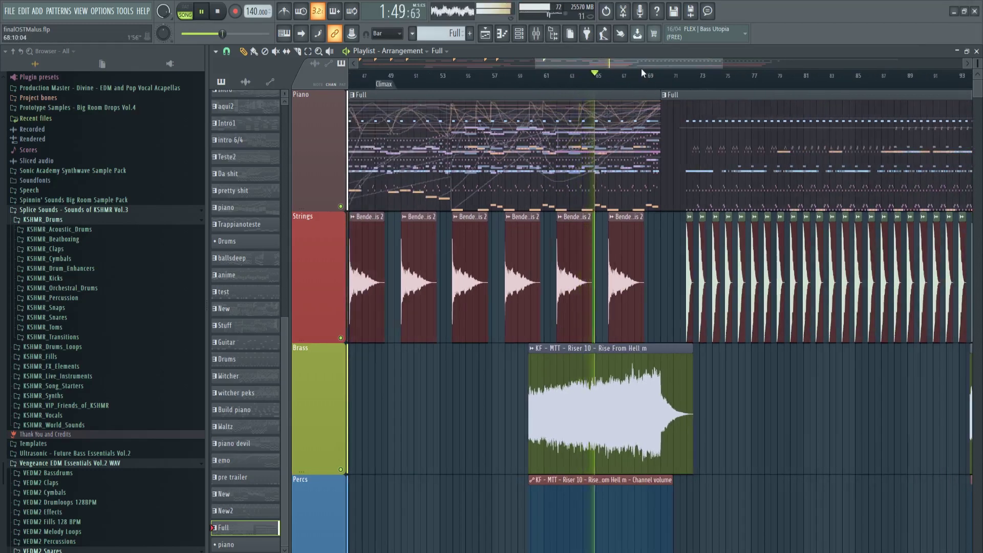
pyautogui.moveTo(619, 65); pyautogui.dragTo(649, 64)
pyautogui.scroll(2, 592, 189)
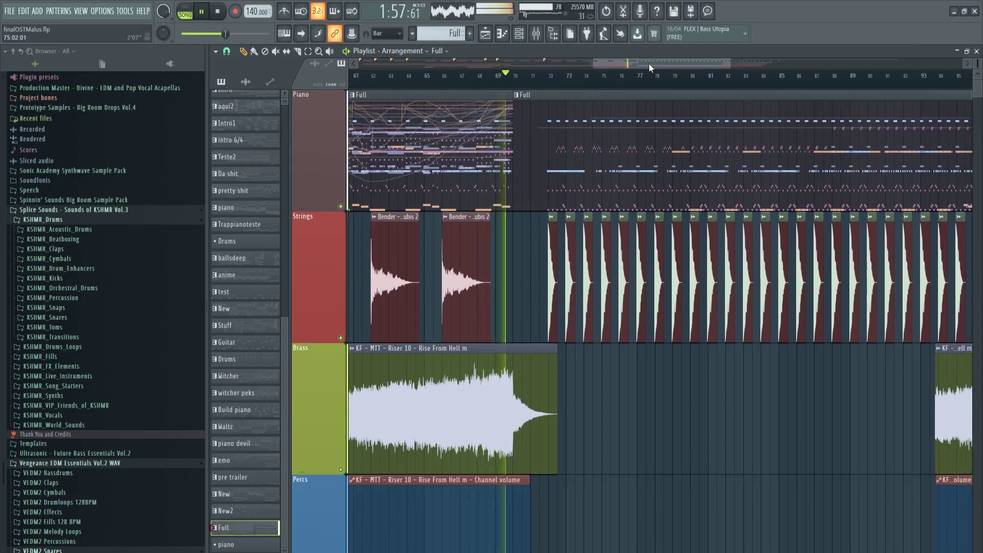
# Step: Follow the playback through the second Full pattern clip and the repeated hits on the Strings track up to bar 93
pyautogui.moveTo(673, 63); pyautogui.dragTo(684, 63)
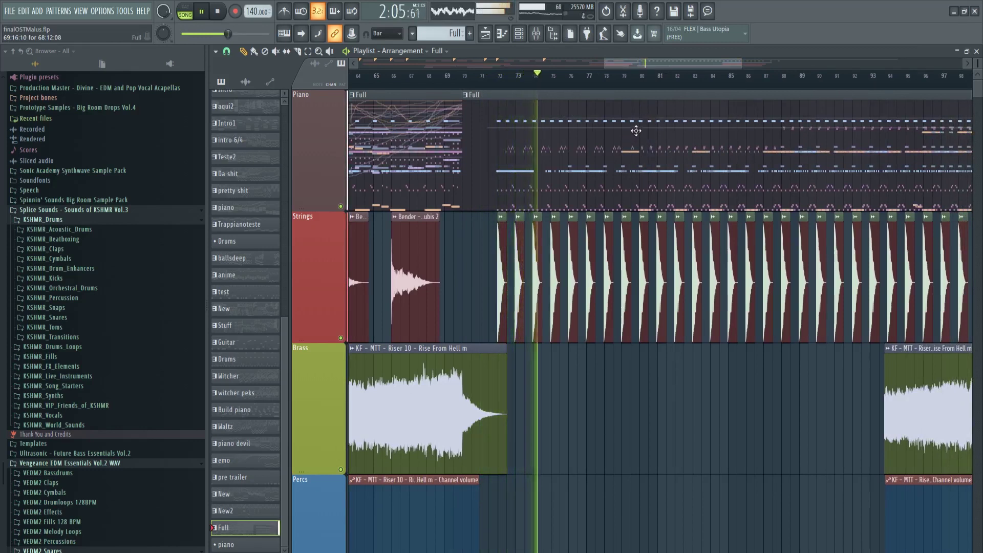
pyautogui.moveTo(690, 63); pyautogui.dragTo(702, 63)
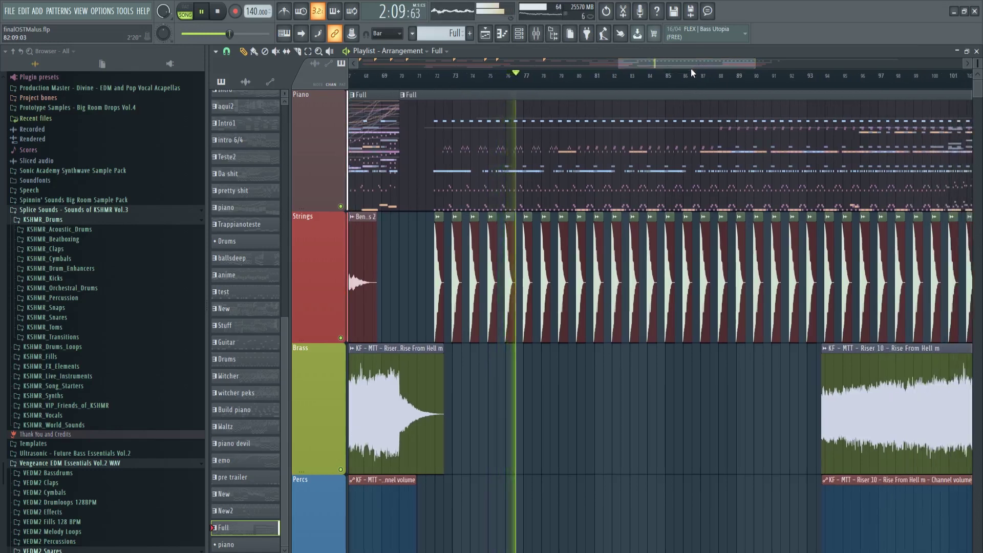
pyautogui.moveTo(698, 62); pyautogui.dragTo(708, 60)
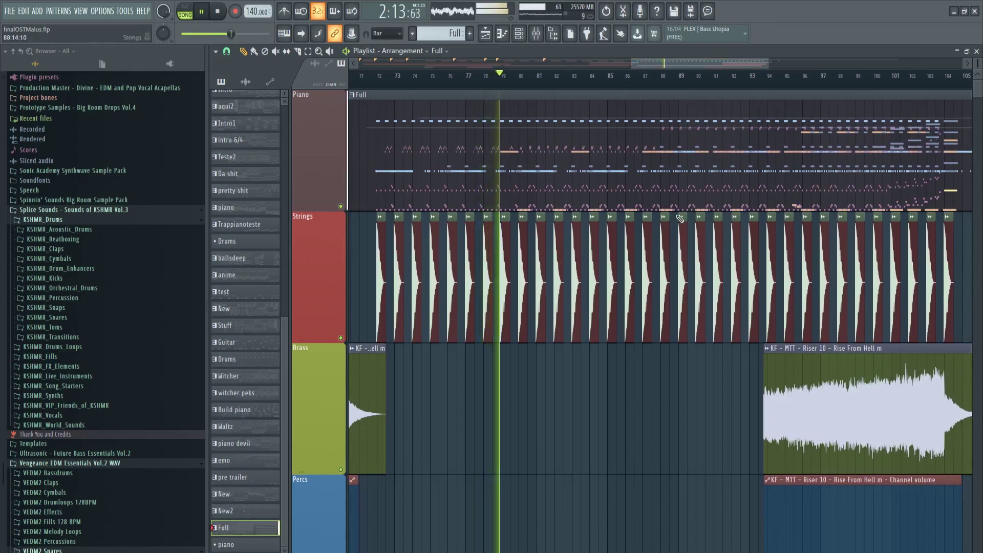
pyautogui.moveTo(738, 65); pyautogui.dragTo(742, 63)
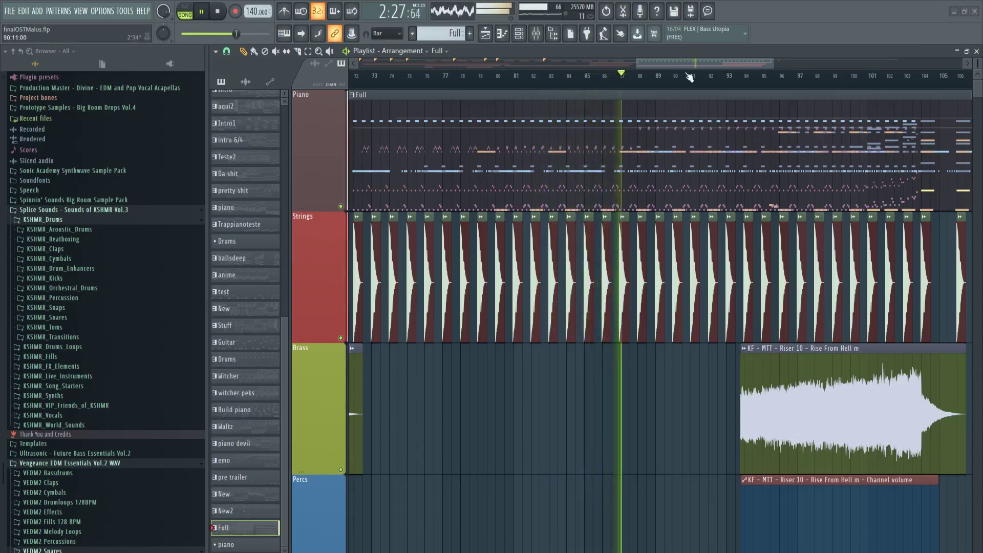
pyautogui.moveTo(699, 64); pyautogui.dragTo(739, 61)
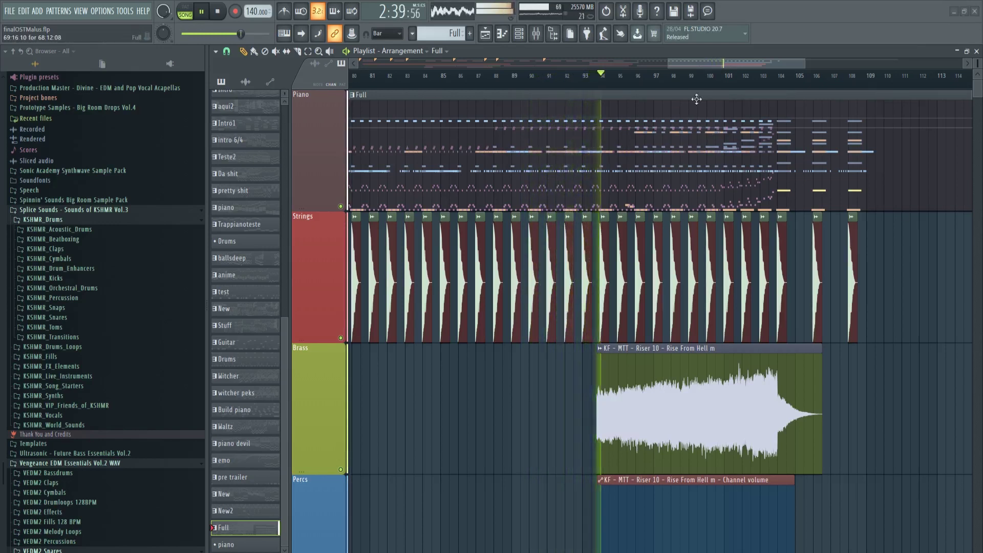
# Step: Follow the playback through the second Riser 10 clip and the final hits to the end of the arrangement near bar 109
pyautogui.moveTo(705, 61); pyautogui.dragTo(715, 62)
pyautogui.scroll(2, 768, 285)
pyautogui.scroll(-1, 758, 279)
pyautogui.scroll(1, 758, 274)
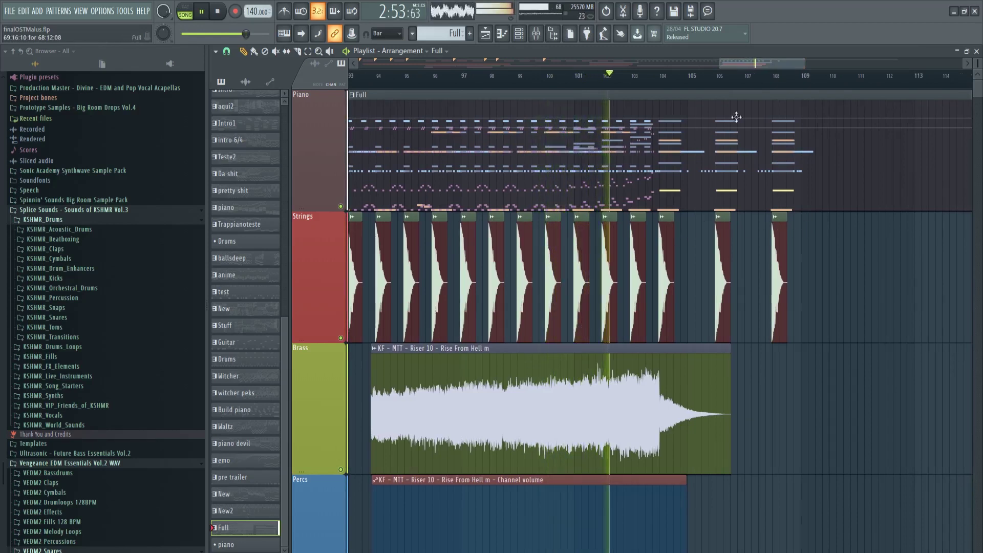
pyautogui.moveTo(772, 66); pyautogui.dragTo(782, 64)
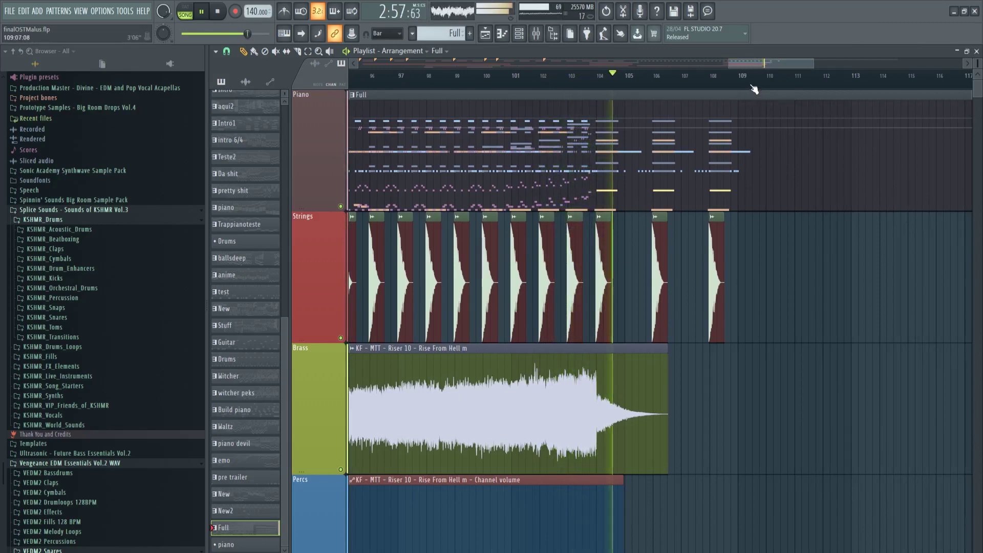
pyautogui.moveTo(774, 66); pyautogui.dragTo(783, 62)
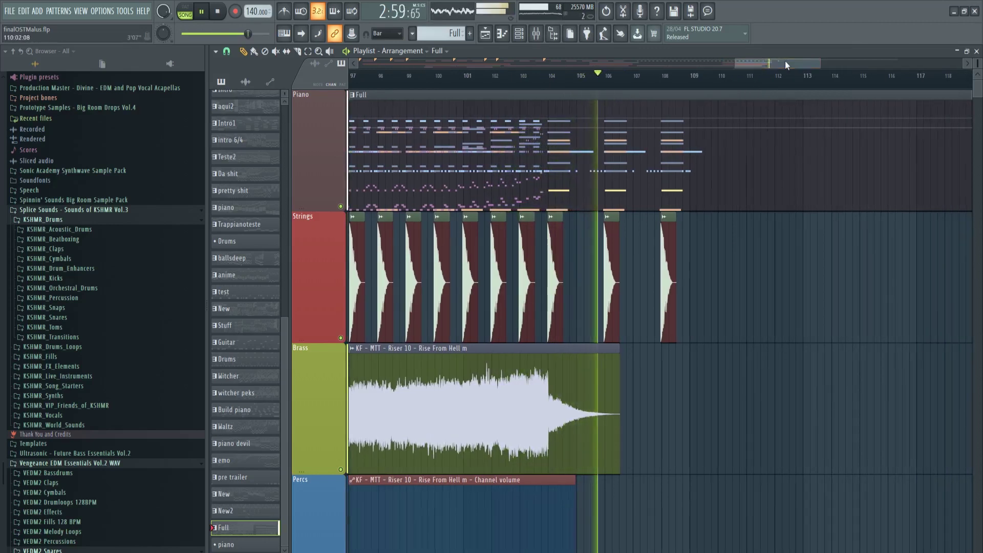
pyautogui.moveTo(788, 65); pyautogui.dragTo(796, 64)
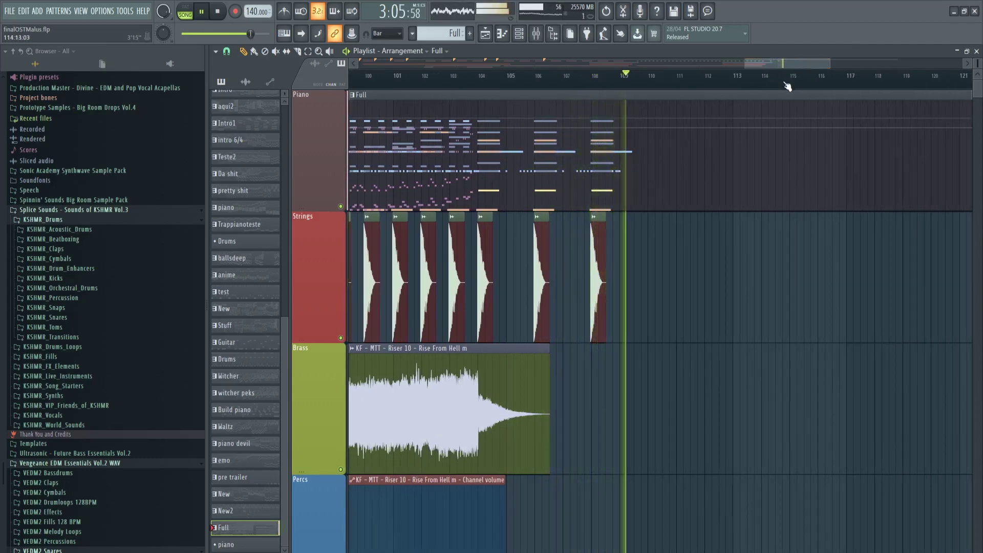
pyautogui.scroll(-2, 783, 197)
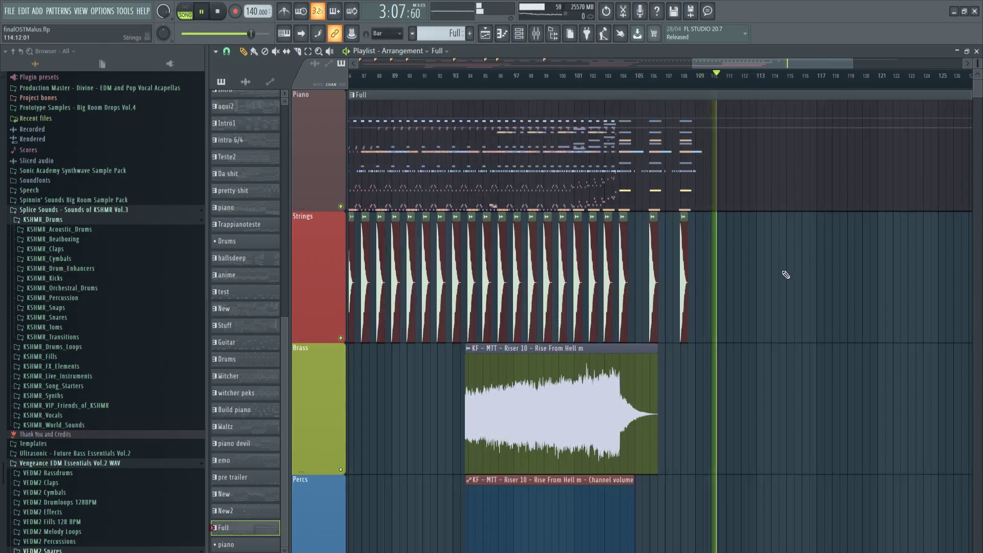